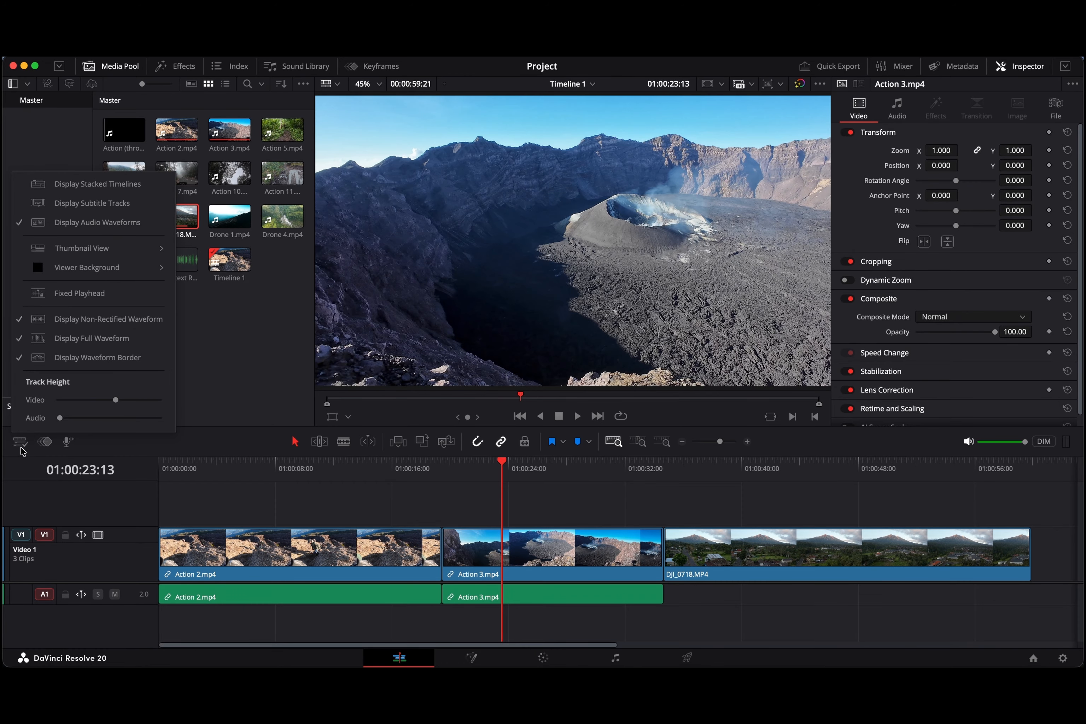
# Turn on the display of stacked timelines and add a new timeline tab beside Timeline 1
pyautogui.click(39, 187)
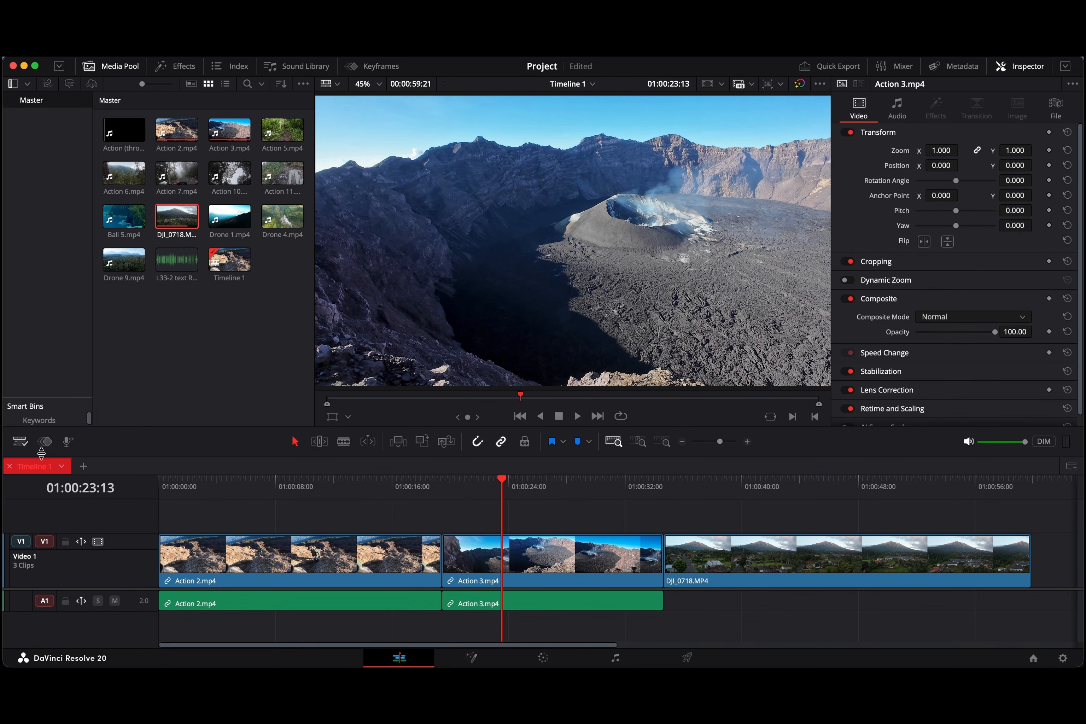
pyautogui.click(84, 466)
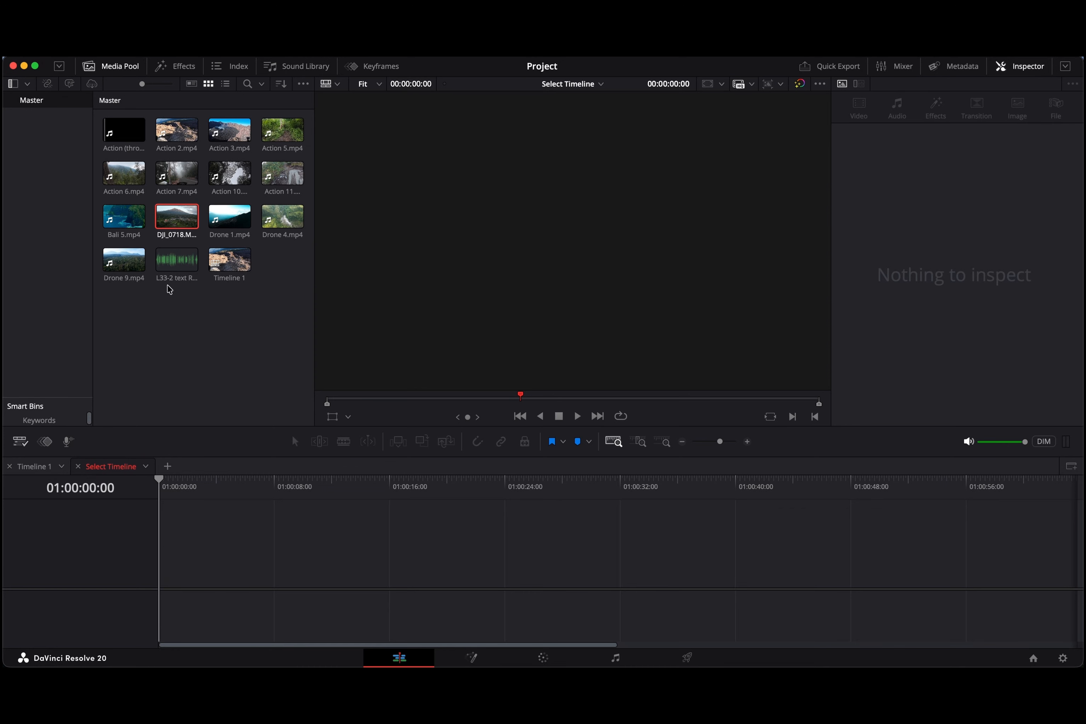
# Fill the new timeline with Drone 1.mp4, Drone 4.mp4, a second Drone 1.mp4 and Action 7.mp4 in sequence
pyautogui.click(229, 217)
pyautogui.moveTo(230, 216); pyautogui.dragTo(170, 557)
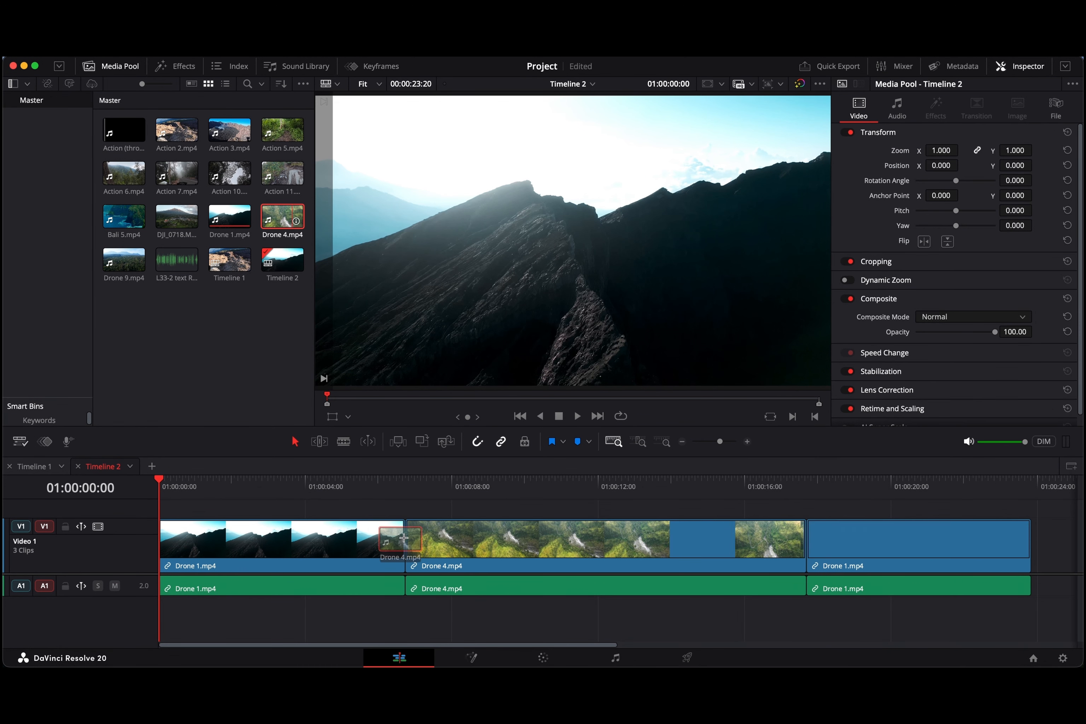
pyautogui.moveTo(177, 173); pyautogui.dragTo(978, 592)
pyautogui.press('b')
pyautogui.click(722, 540)
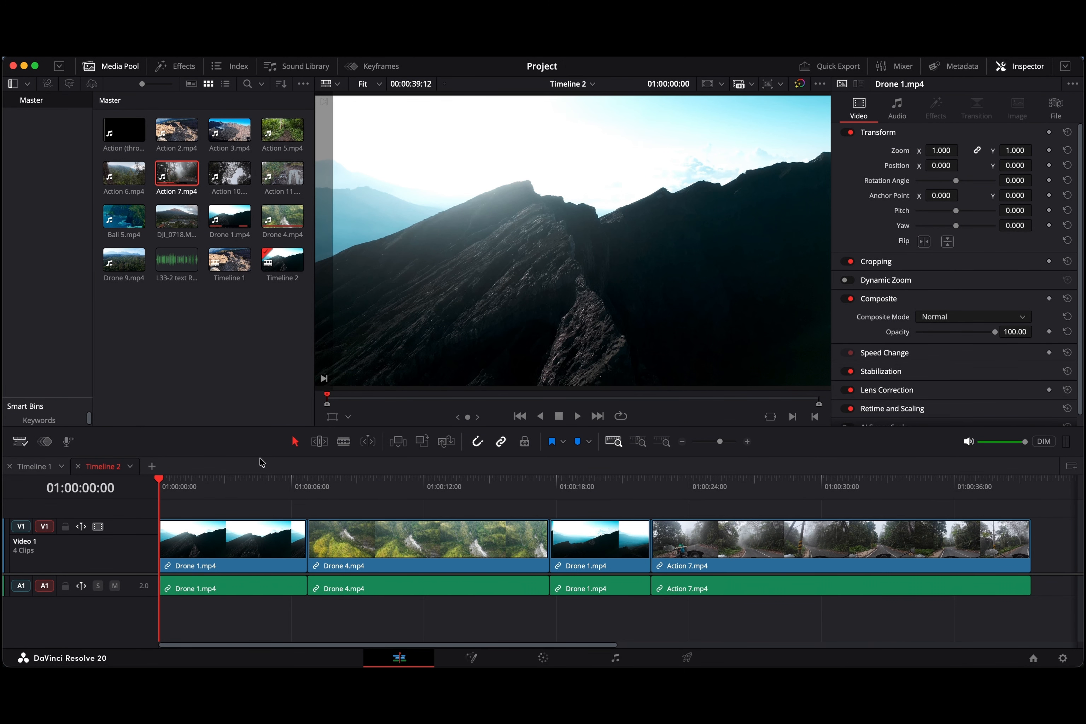
# Nest Timeline 2 in Timeline 1 directly after the DJI_0718.MP4 clip and scrub through the nested part
pyautogui.click(35, 466)
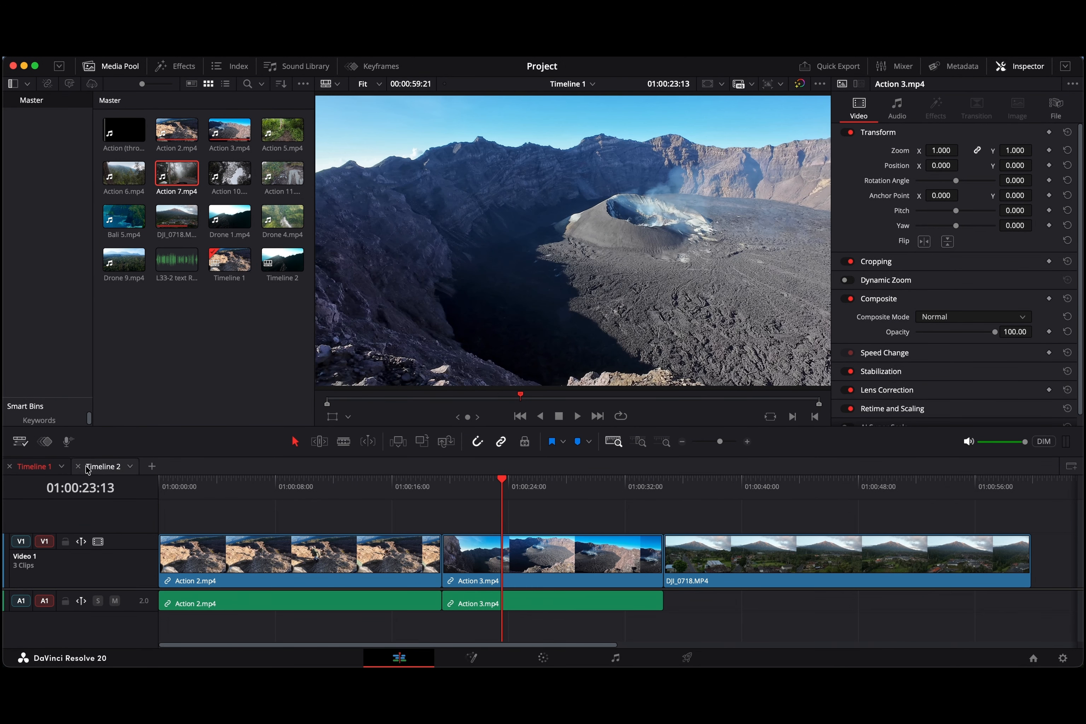
pyautogui.click(88, 467)
pyautogui.click(47, 470)
pyautogui.moveTo(285, 265); pyautogui.dragTo(1019, 569)
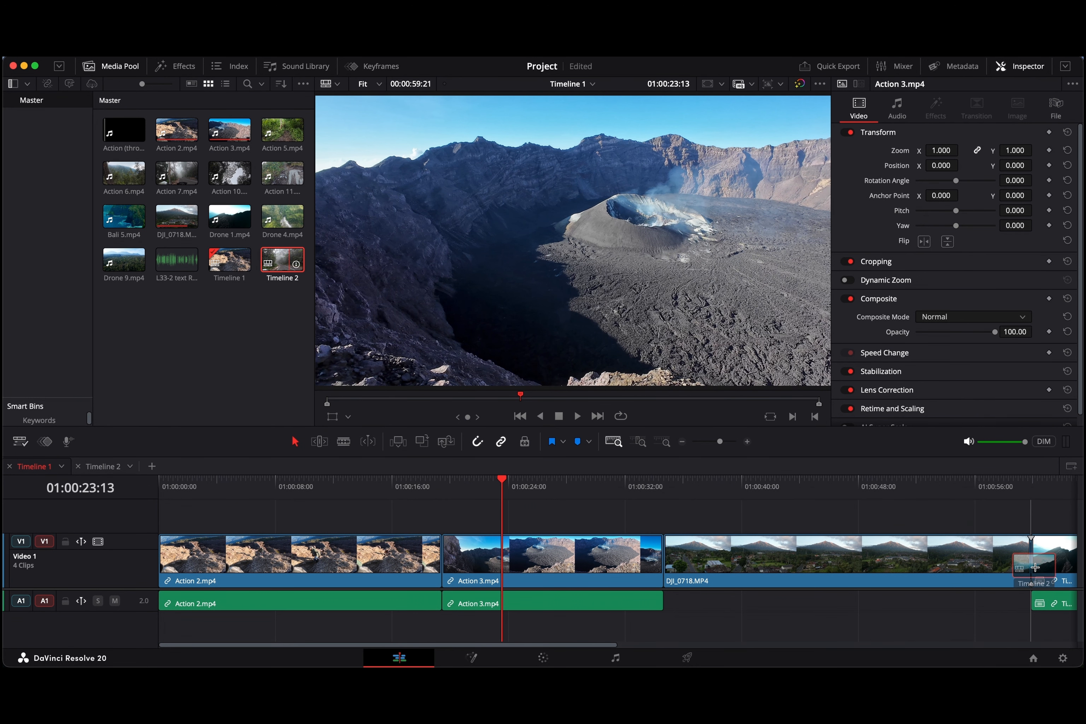
pyautogui.moveTo(677, 485); pyautogui.dragTo(993, 516)
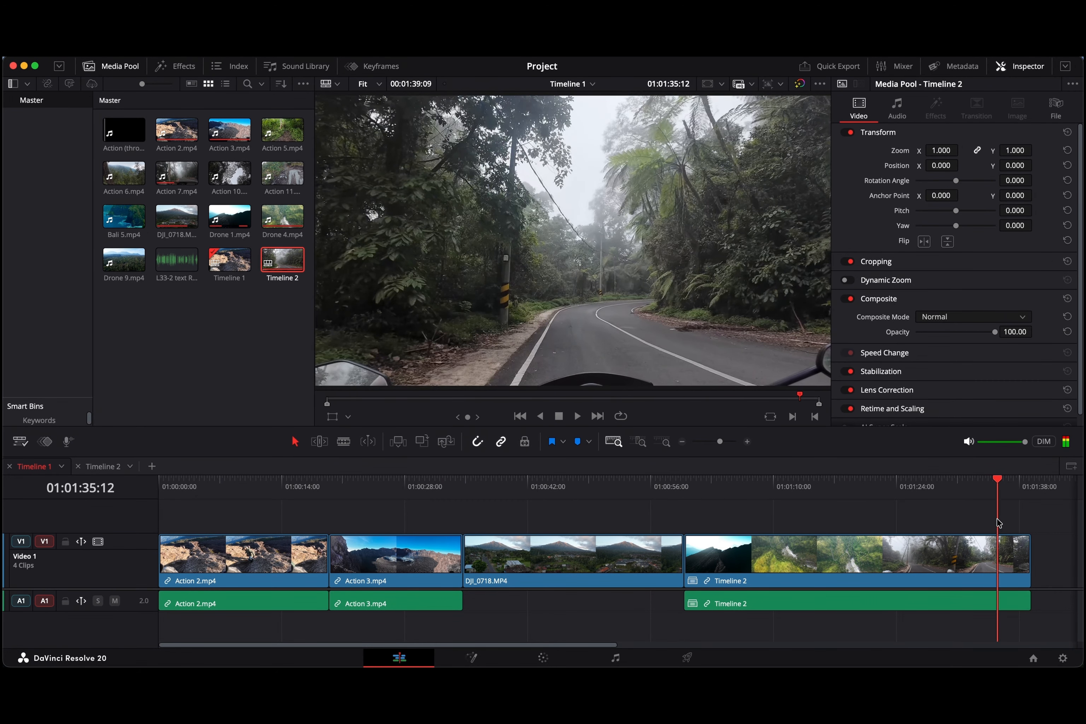
# Create Timeline 3 and Timeline 4 in new timeline tabs, with the Bali 5.mp4 clip in Timeline 4
pyautogui.click(152, 466)
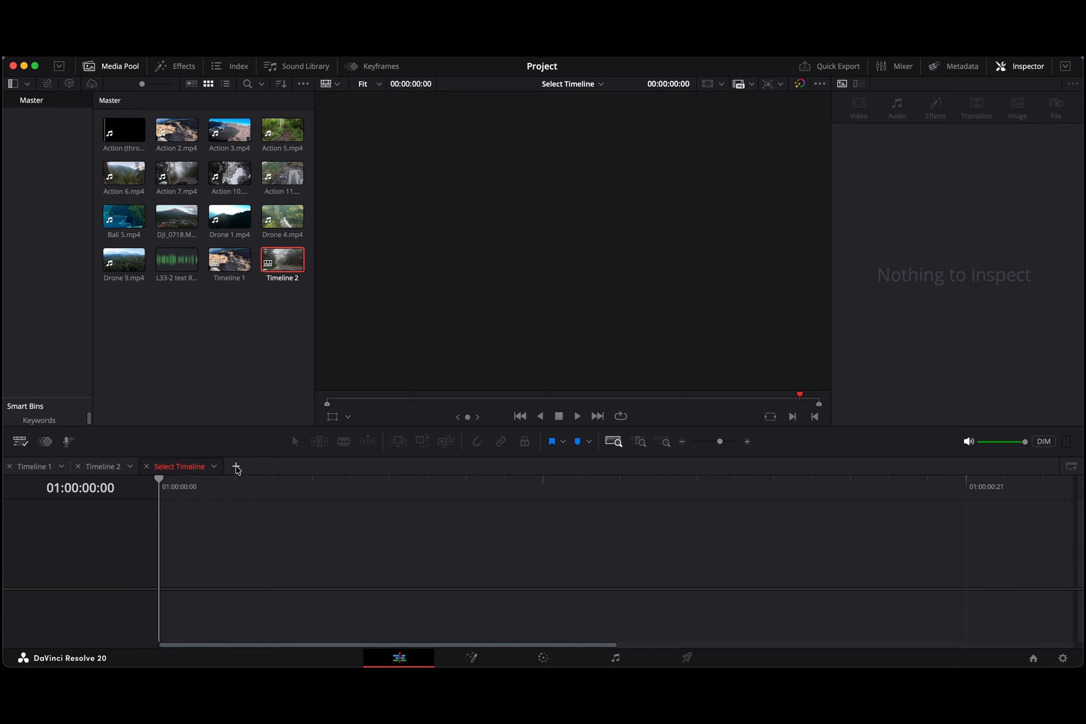
pyautogui.moveTo(230, 217); pyautogui.dragTo(224, 466)
pyautogui.click(222, 466)
pyautogui.moveTo(123, 217); pyautogui.dragTo(544, 483)
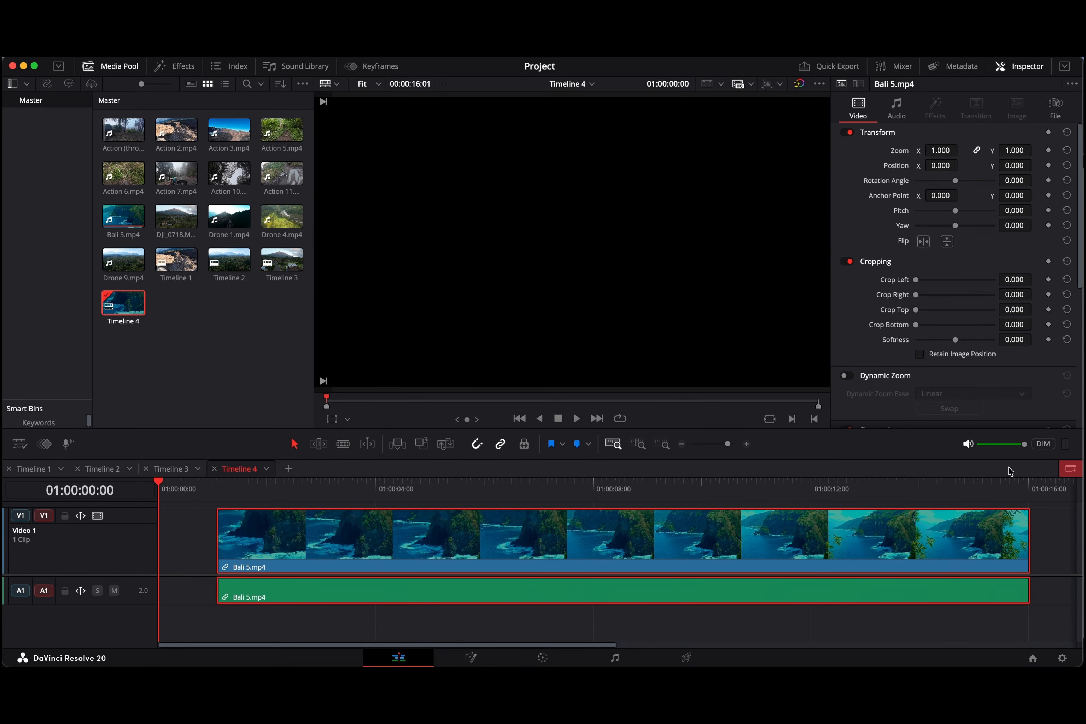
# Stack a second timeline pane below the current one and enlarge the timeline area
pyautogui.click(1069, 469)
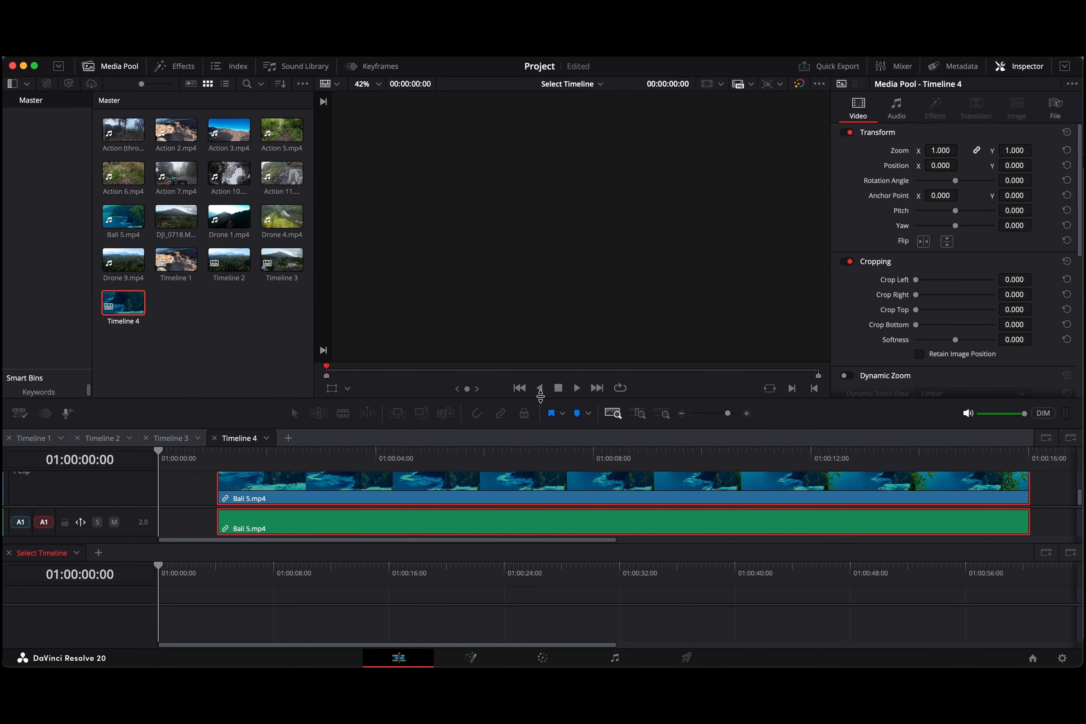
pyautogui.moveTo(540, 396); pyautogui.dragTo(548, 275)
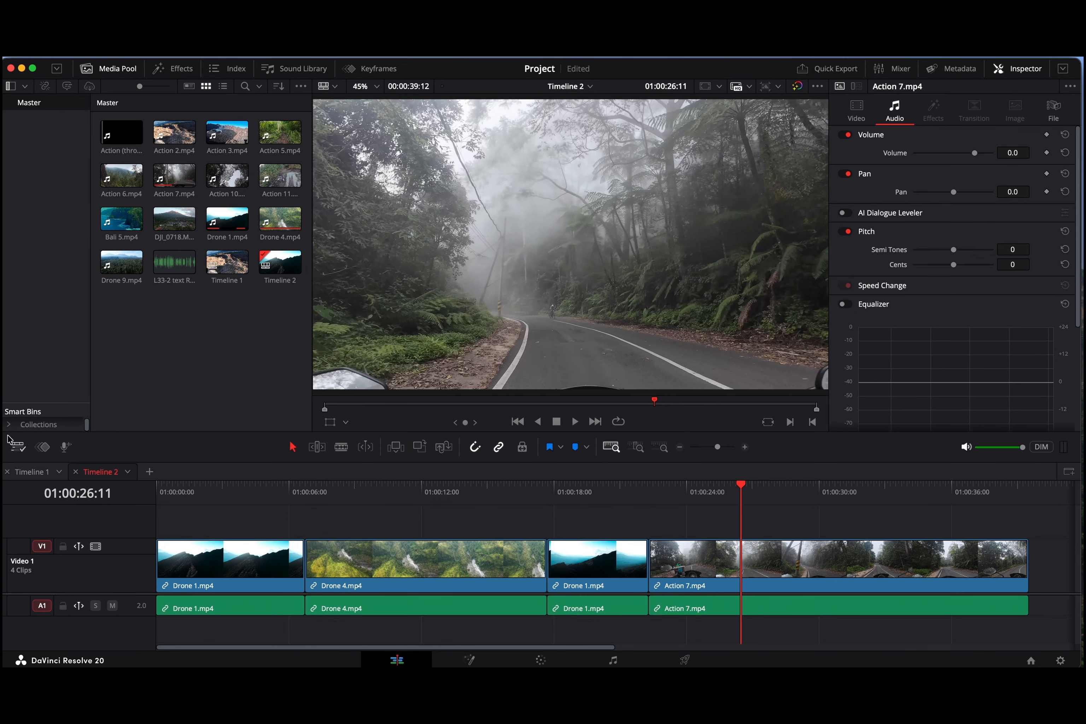
# Turn on the display of subtitle tracks in Timeline 2 and switch it off again
pyautogui.click(17, 447)
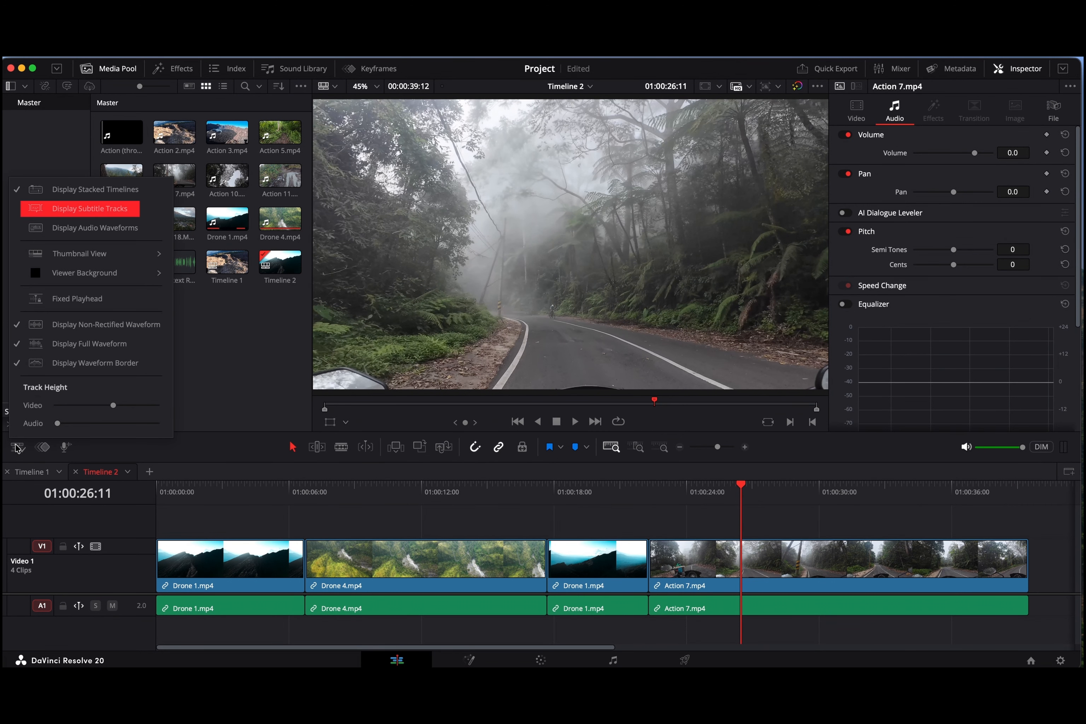
pyautogui.click(125, 208)
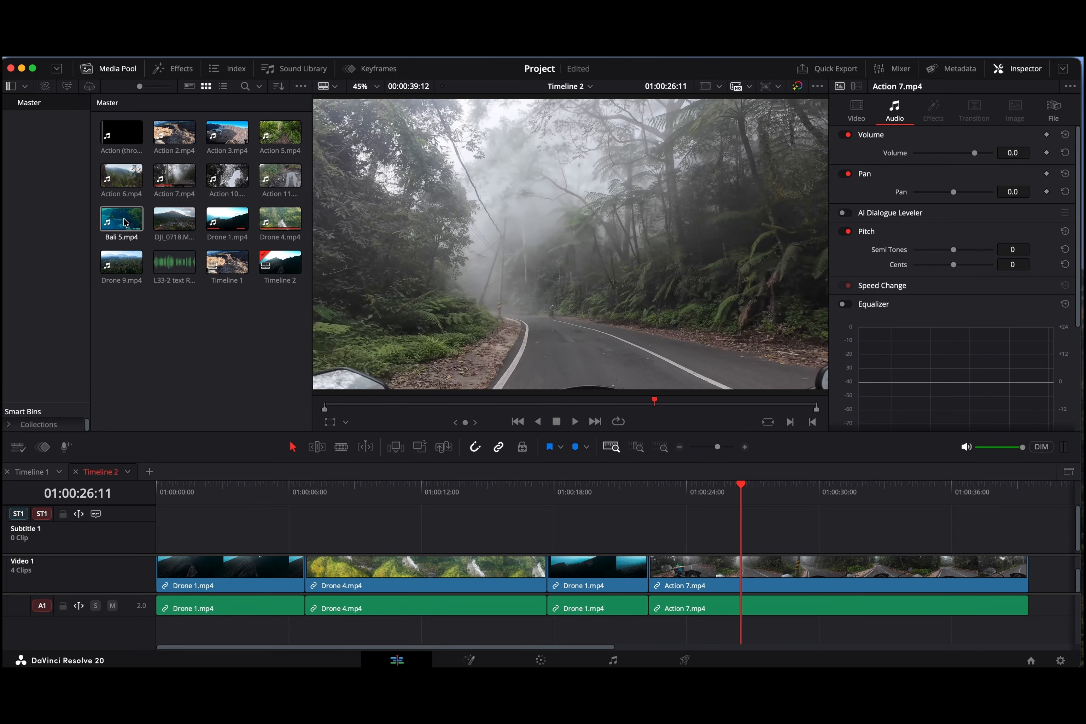
pyautogui.click(17, 448)
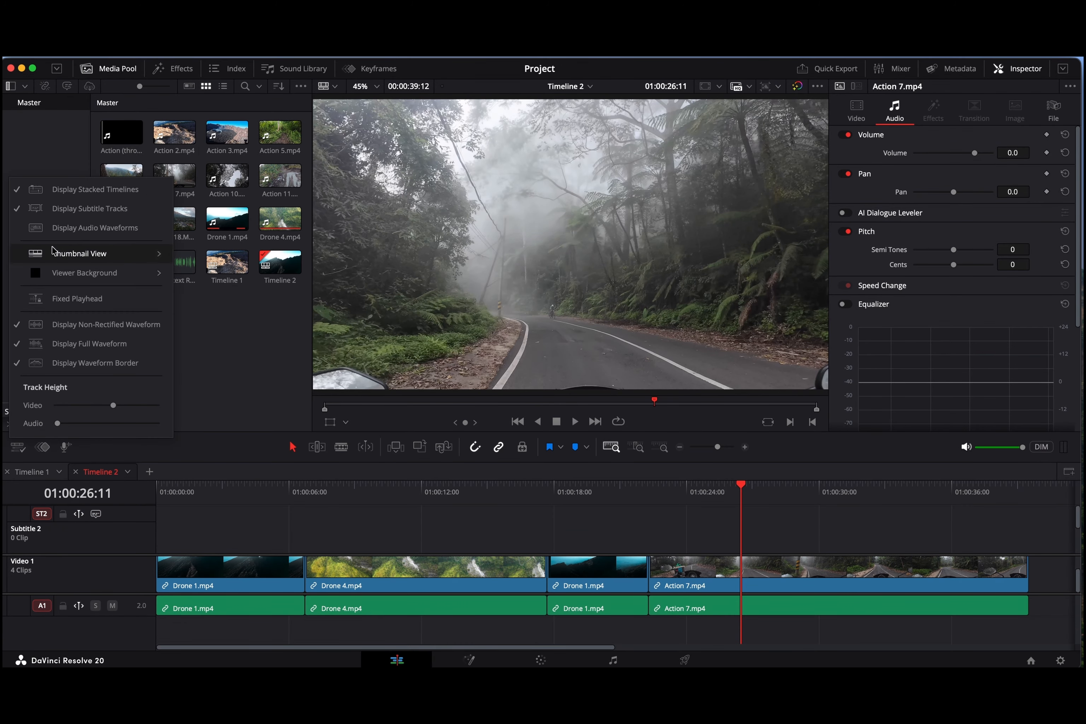
pyautogui.click(87, 208)
# Increase the audio track height and turn on the display of audio waveforms
pyautogui.click(85, 230)
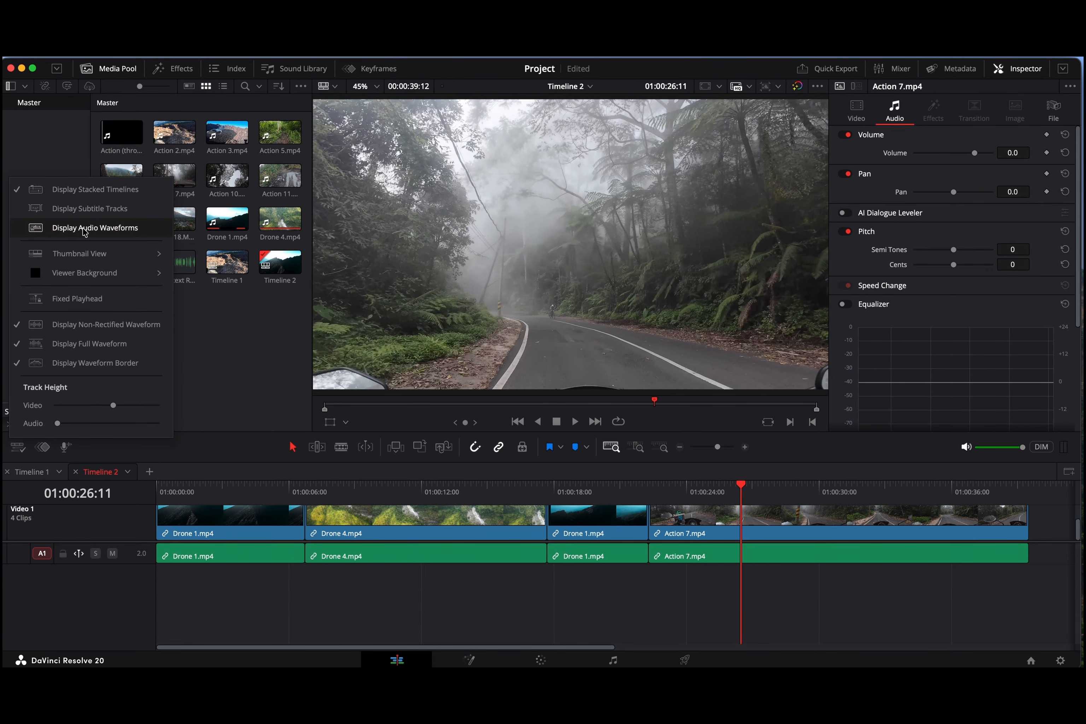
pyautogui.moveTo(57, 423); pyautogui.dragTo(90, 423)
pyautogui.click(70, 227)
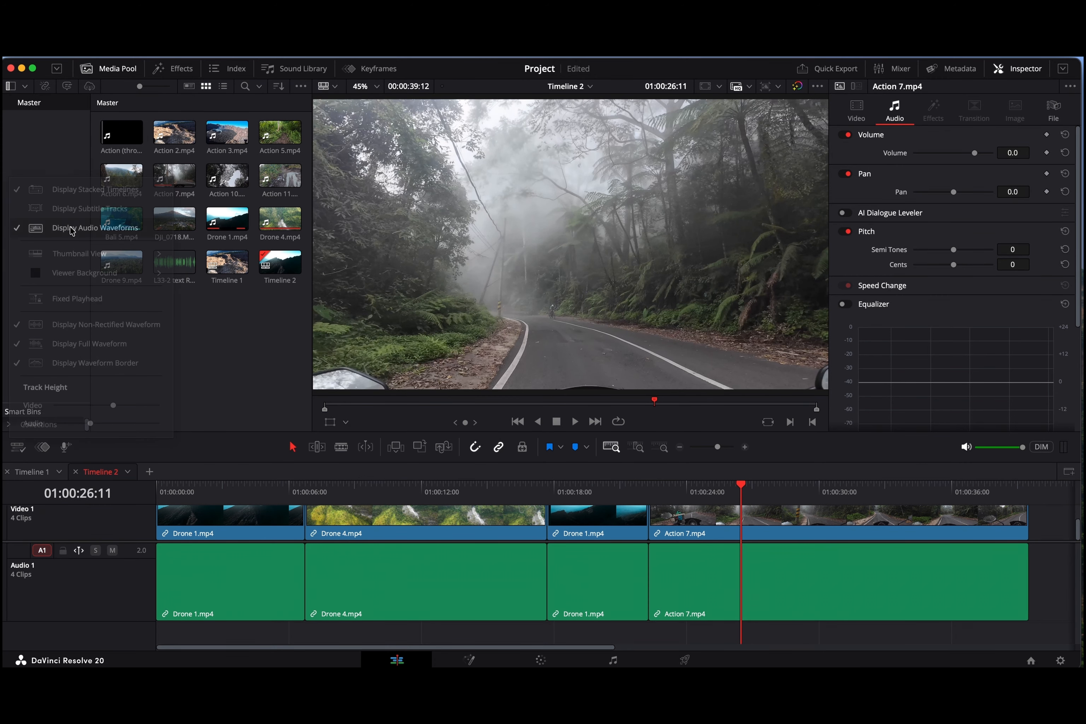
pyautogui.click(20, 453)
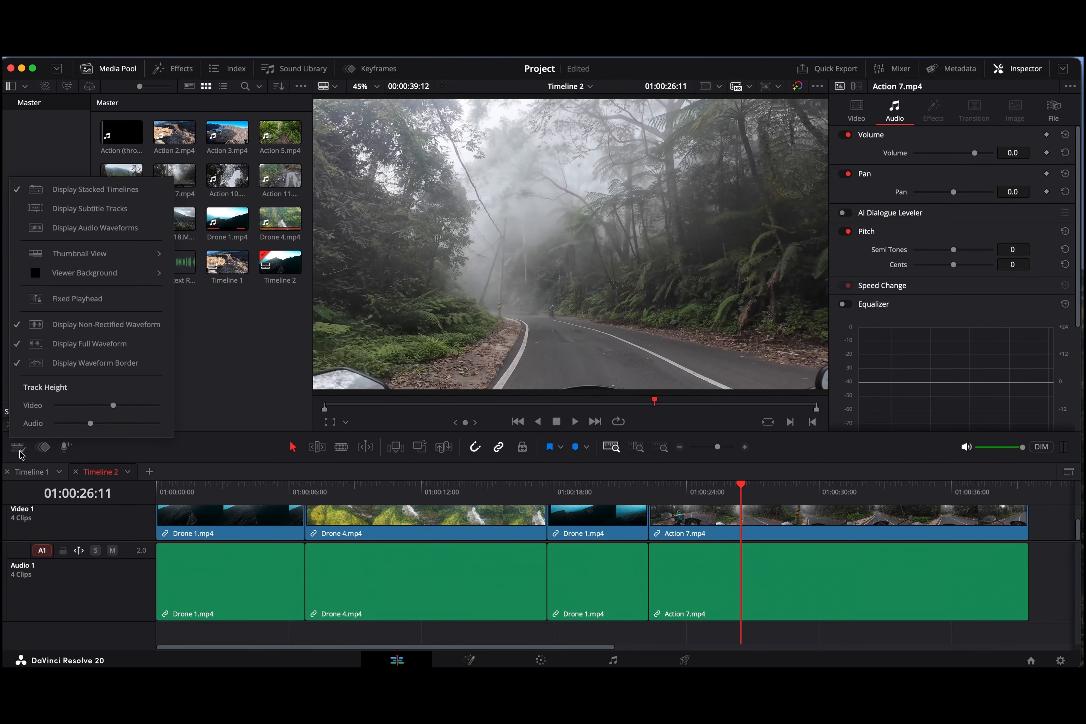
pyautogui.click(66, 229)
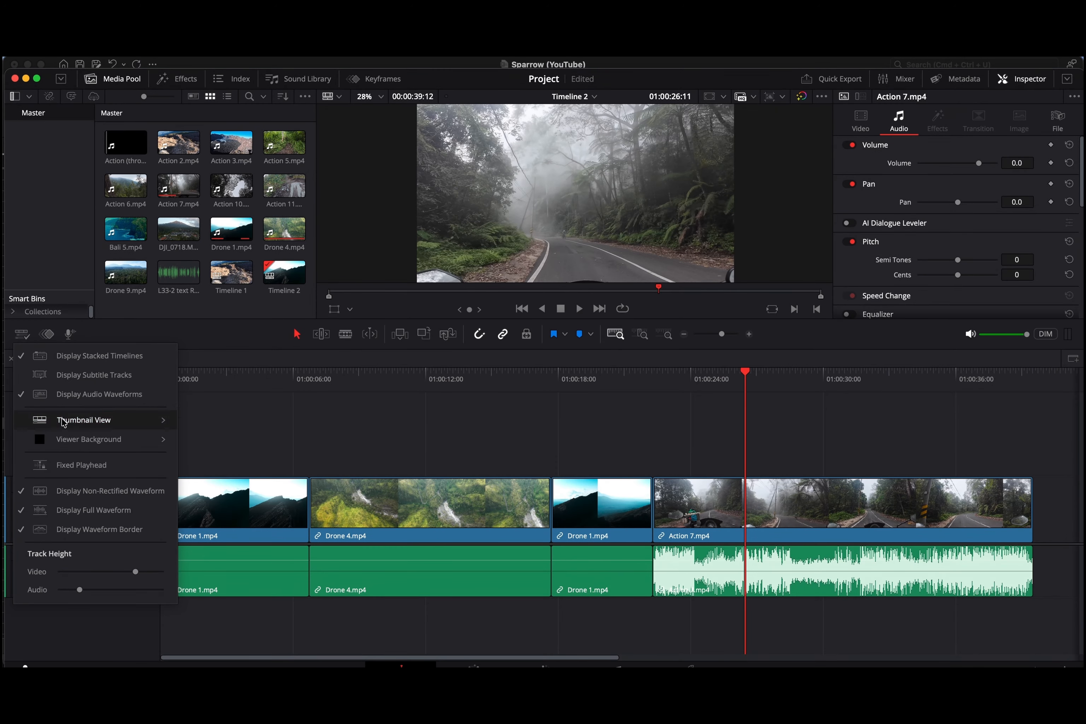
# Change the timeline's thumbnail view from Film Strip to Thumbnail
pyautogui.moveTo(63, 420)
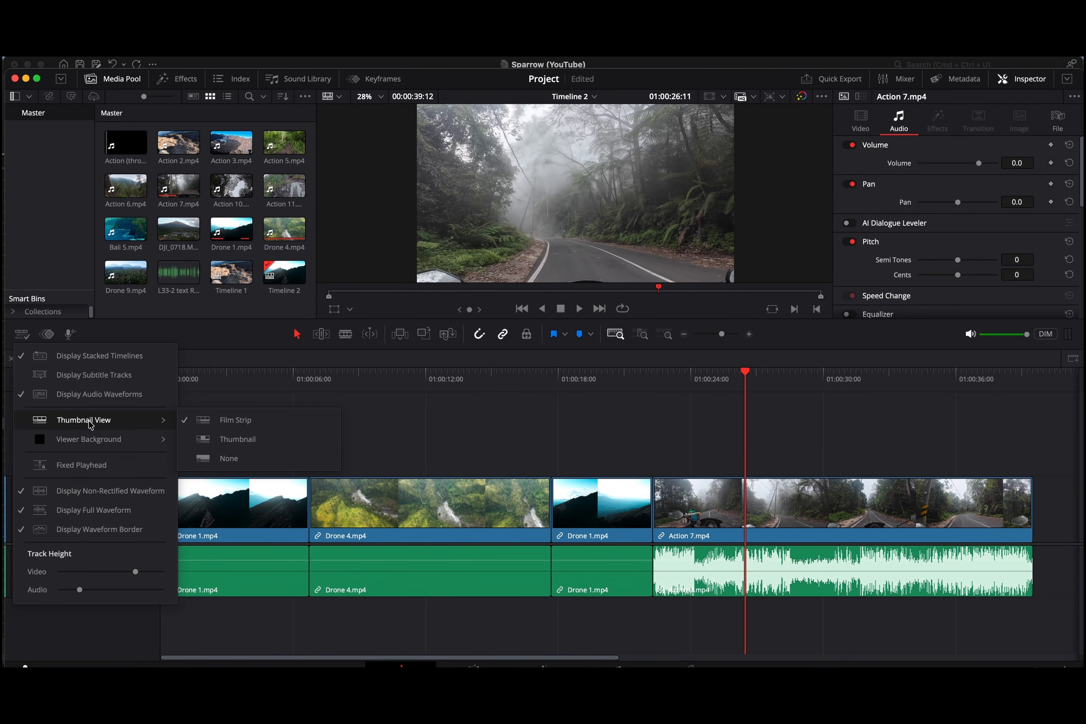
pyautogui.click(472, 431)
pyautogui.scroll(3, 472, 431)
pyautogui.hscroll(3, 475, 432)
pyautogui.hscroll(-5, 475, 433)
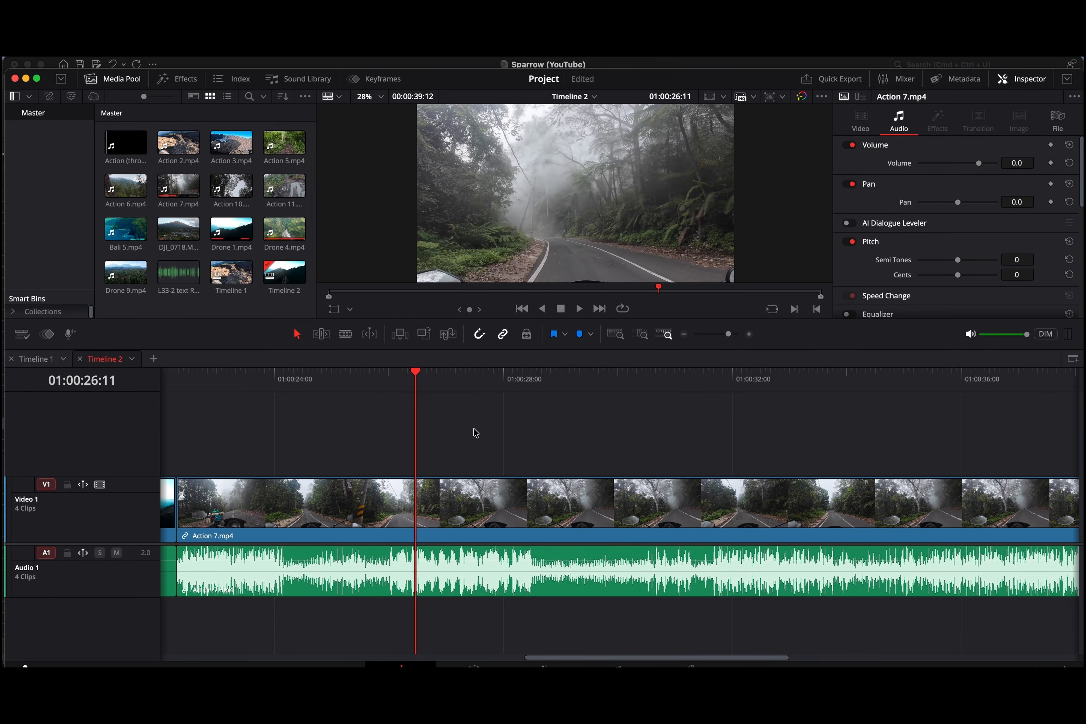
pyautogui.scroll(-3, 475, 433)
pyautogui.click(23, 336)
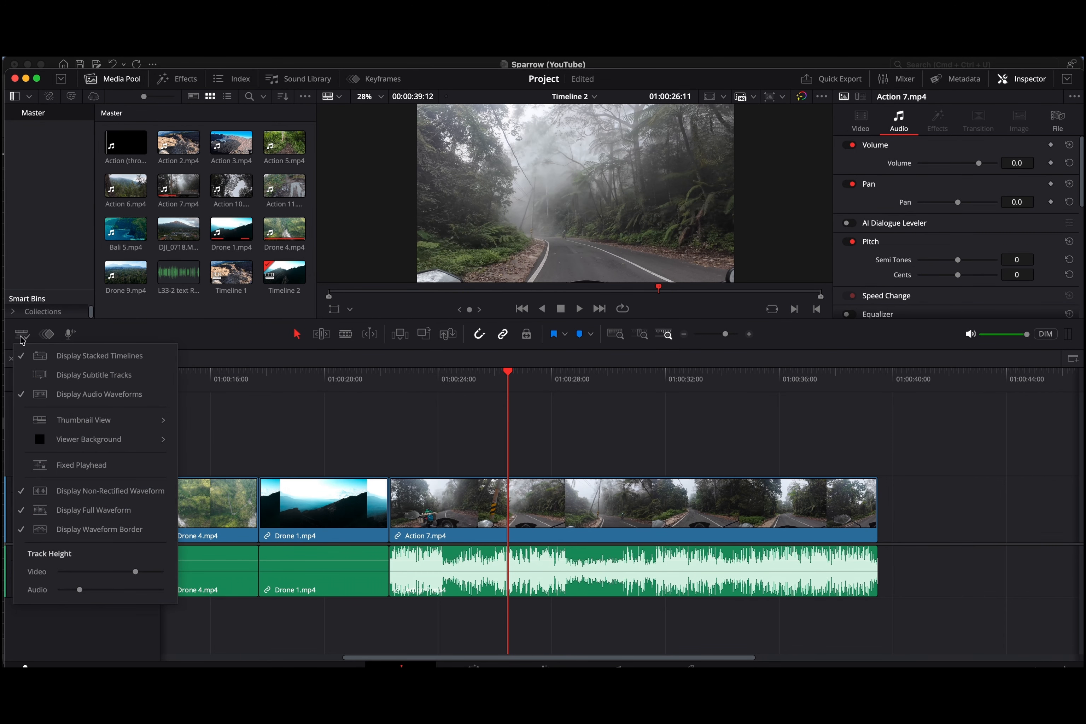
pyautogui.moveTo(60, 420)
pyautogui.click(210, 439)
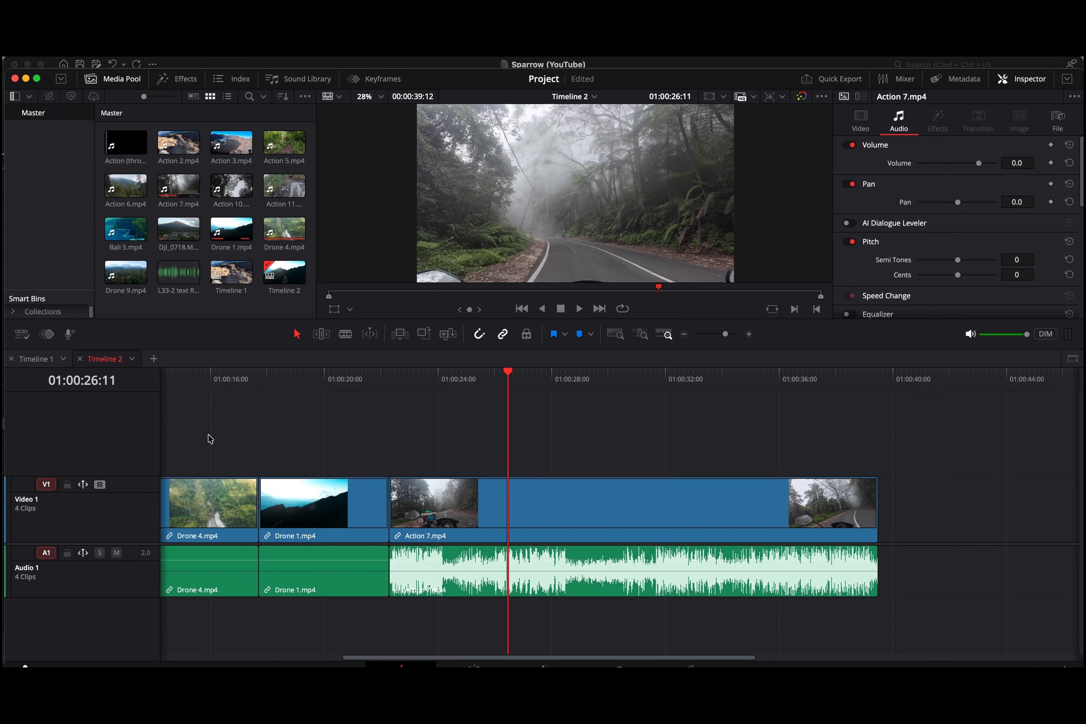
# Set the timeline's thumbnail view to None
pyautogui.click(22, 334)
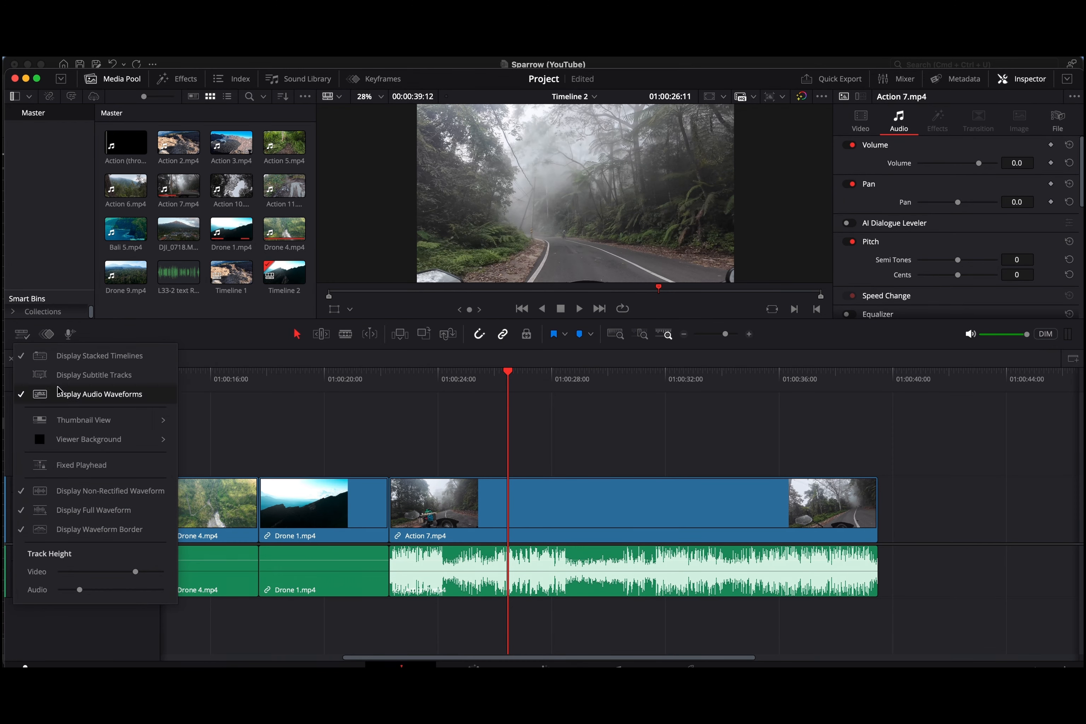
pyautogui.moveTo(99, 423)
pyautogui.click(213, 459)
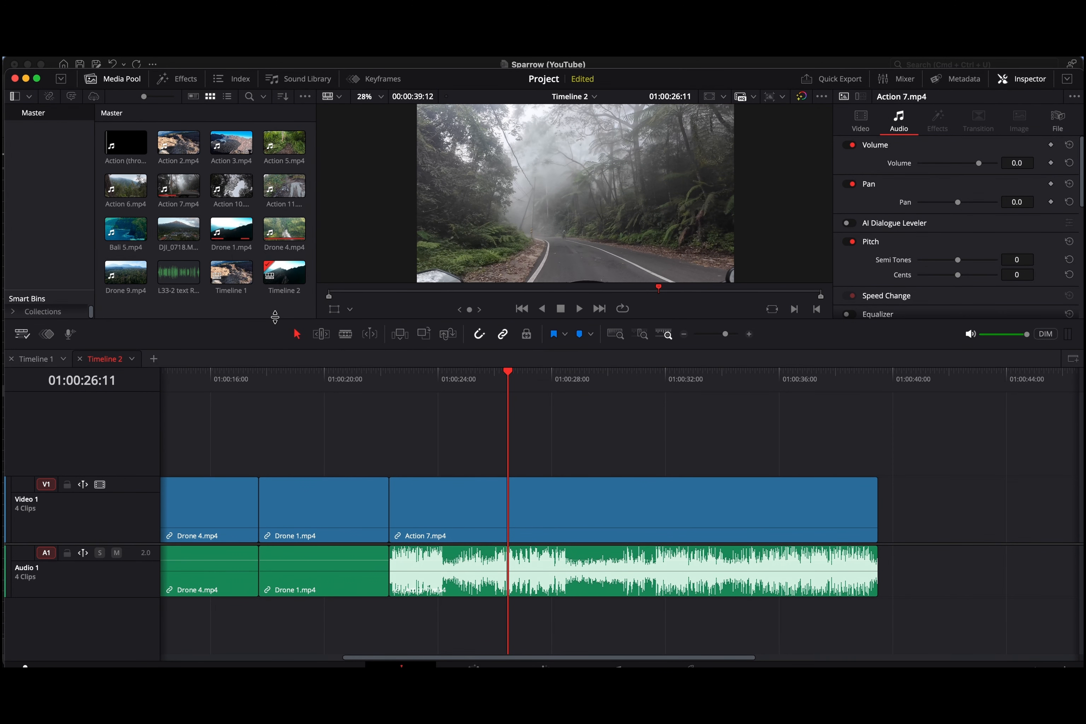
# Enlarge the viewer area and set the Action 7.mp4 clip's zoom to 0.630
pyautogui.moveTo(274, 320); pyautogui.dragTo(279, 477)
pyautogui.click(860, 122)
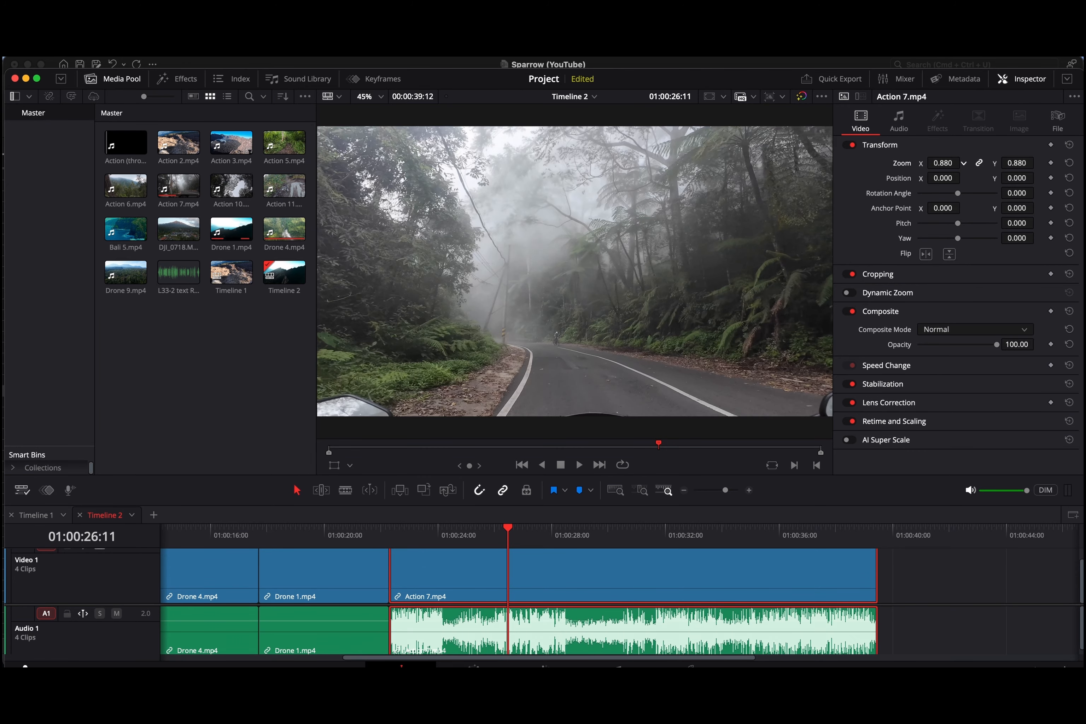
pyautogui.moveTo(943, 163); pyautogui.dragTo(945, 163)
# Set the viewer background to Alert Red
pyautogui.click(22, 490)
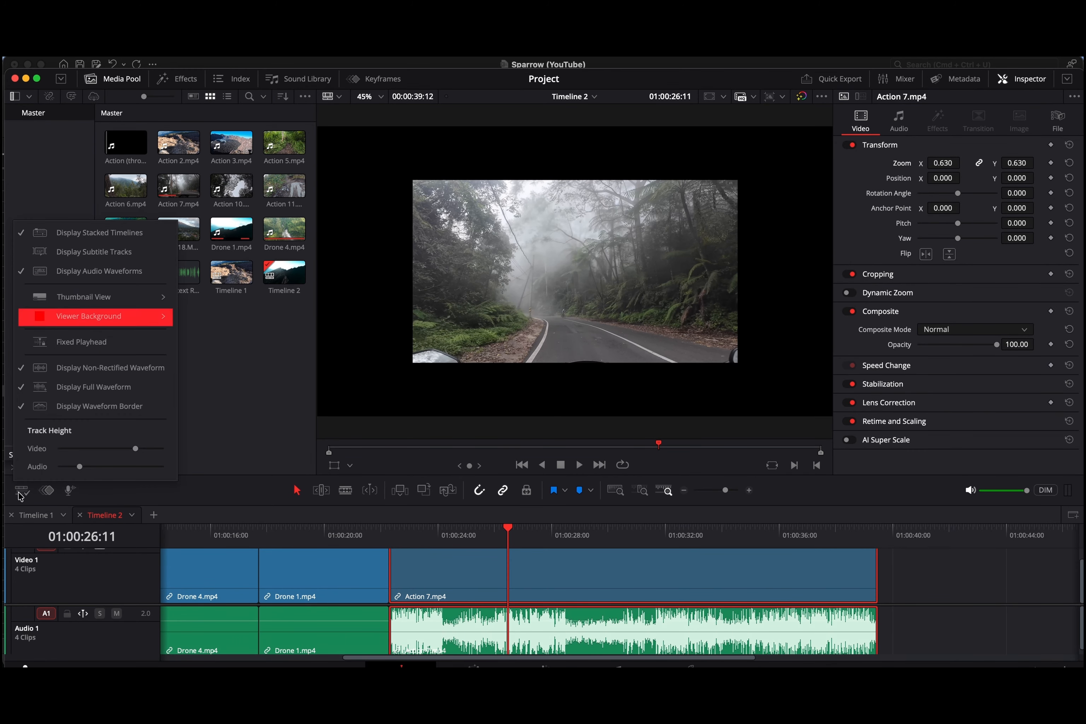
pyautogui.moveTo(140, 315)
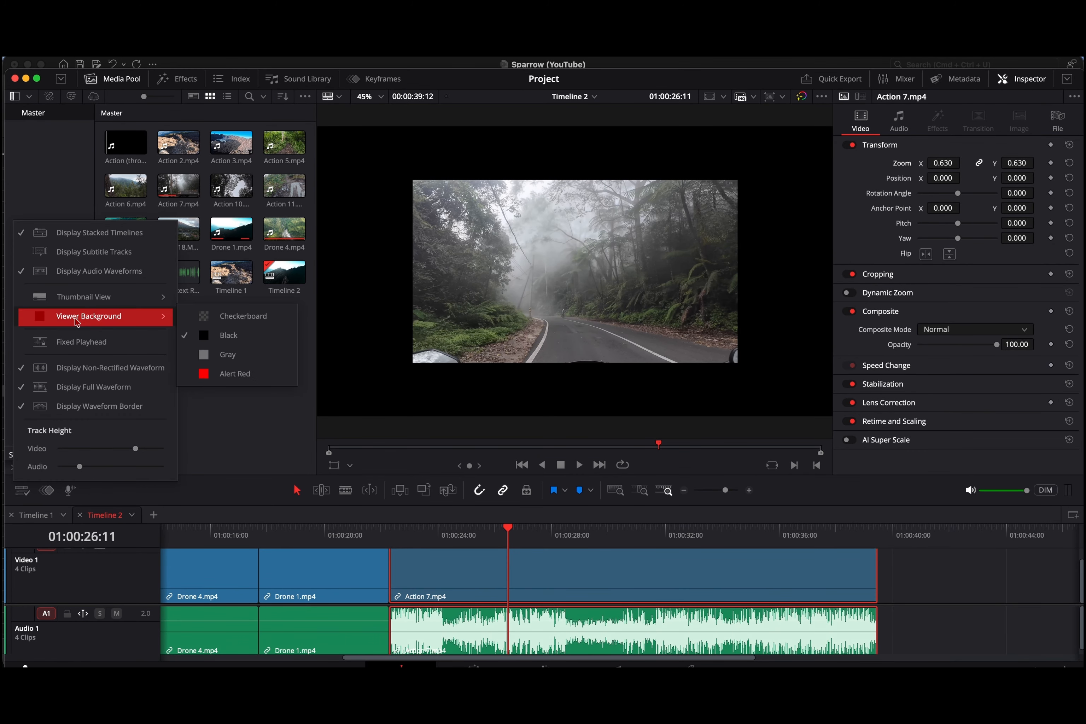
pyautogui.click(218, 354)
pyautogui.click(220, 373)
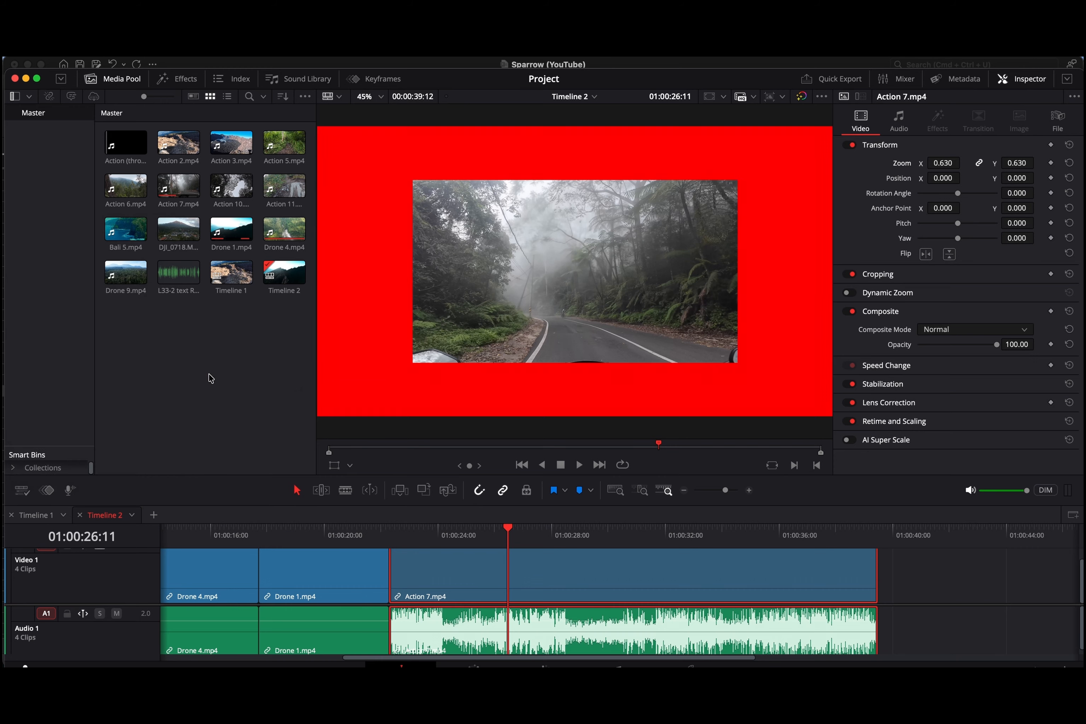
# Set the viewer background to Checkerboard
pyautogui.click(22, 490)
pyautogui.moveTo(154, 316)
pyautogui.click(220, 316)
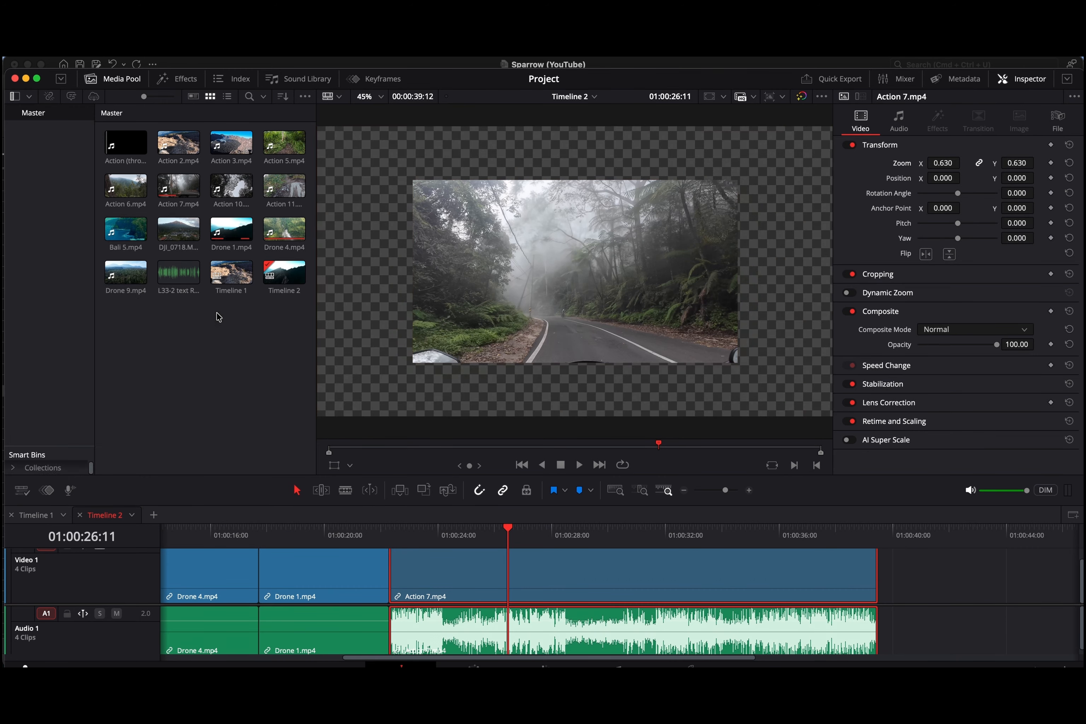
# Set the viewer background to Black and reset the Action 7.mp4 clip's transform settings
pyautogui.click(21, 490)
pyautogui.click(219, 336)
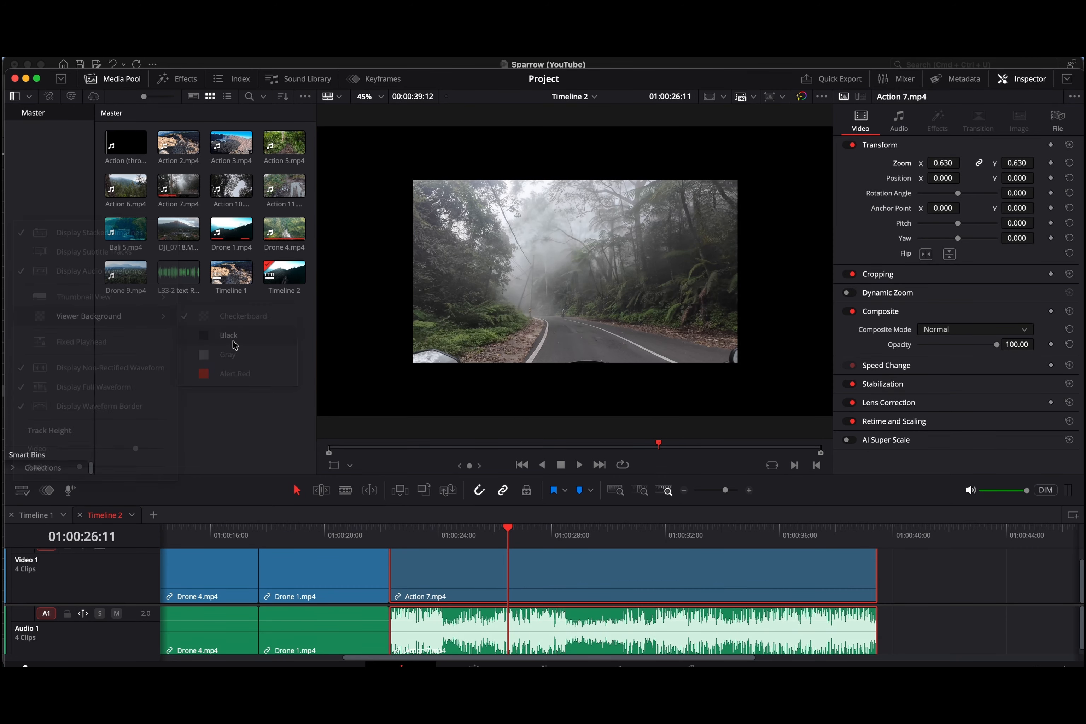
pyautogui.click(1068, 146)
# Turn on Fixed Playhead and play Timeline 2 backward and forward to test it
pyautogui.click(21, 490)
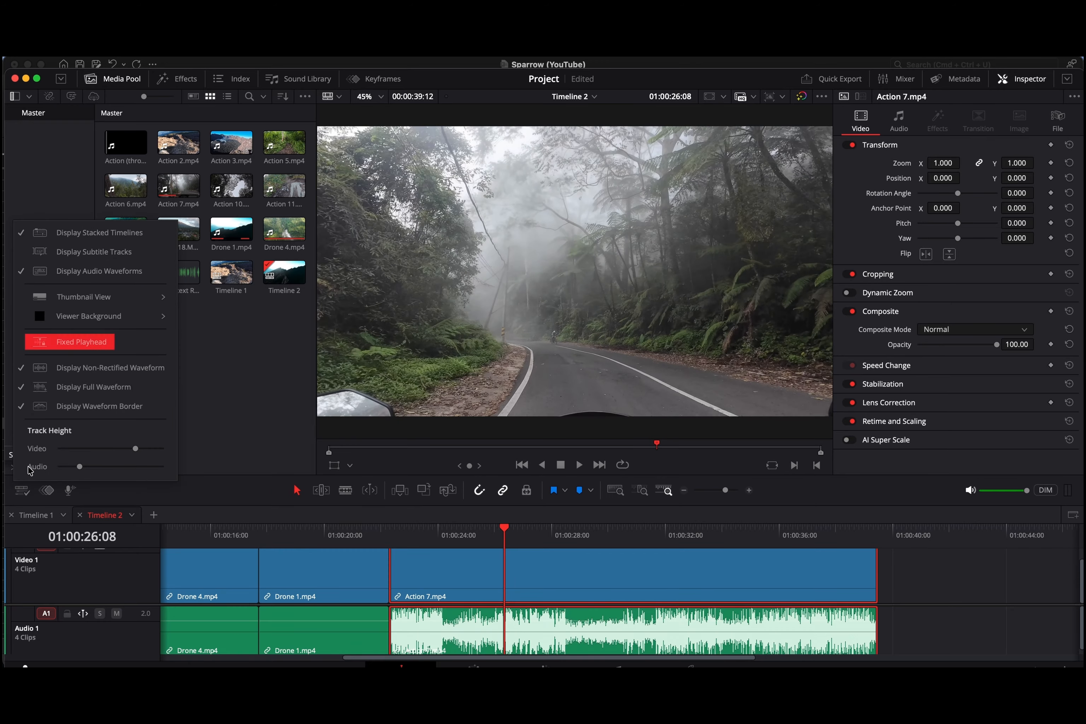
pyautogui.click(83, 341)
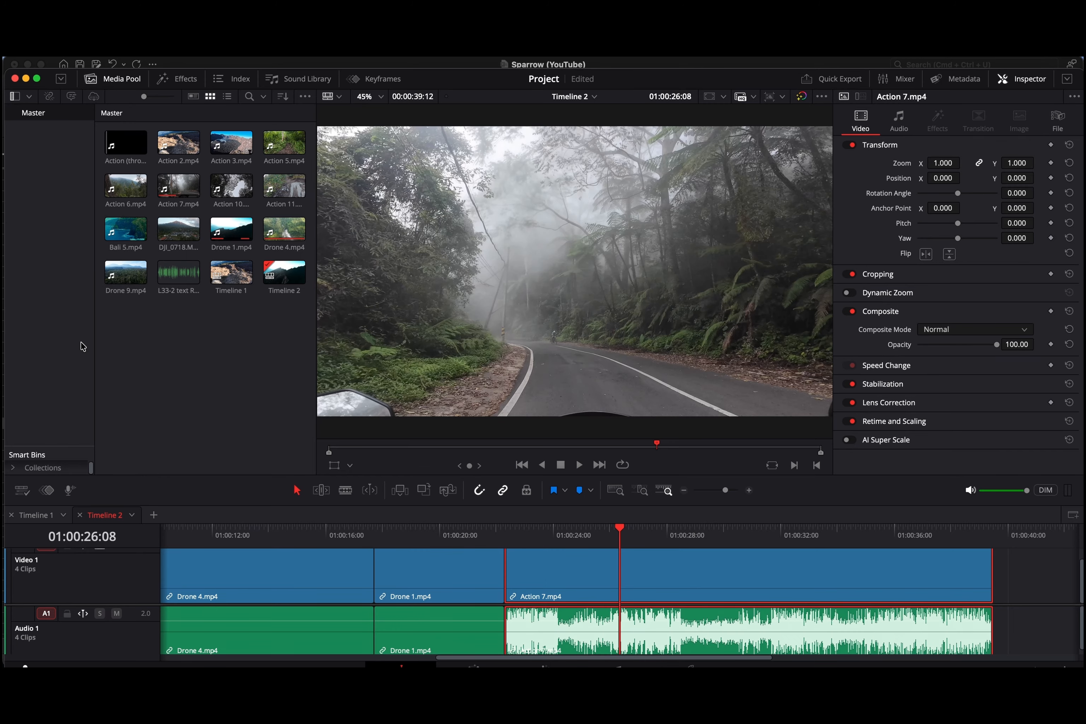
pyautogui.press('j')
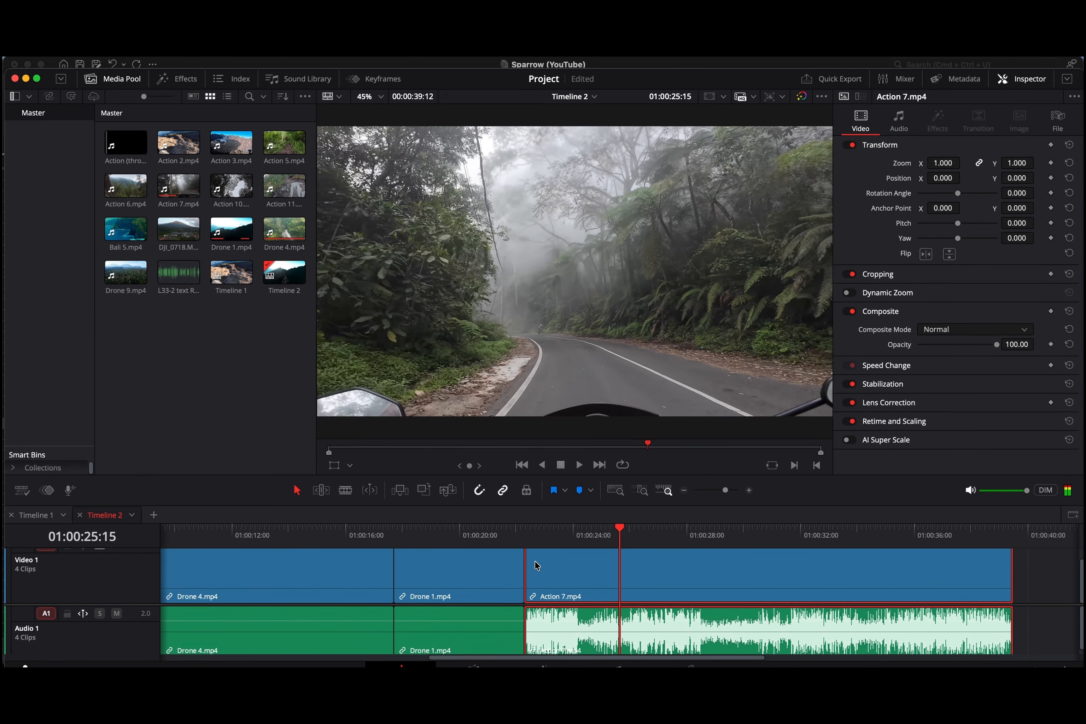
pyautogui.press('l')
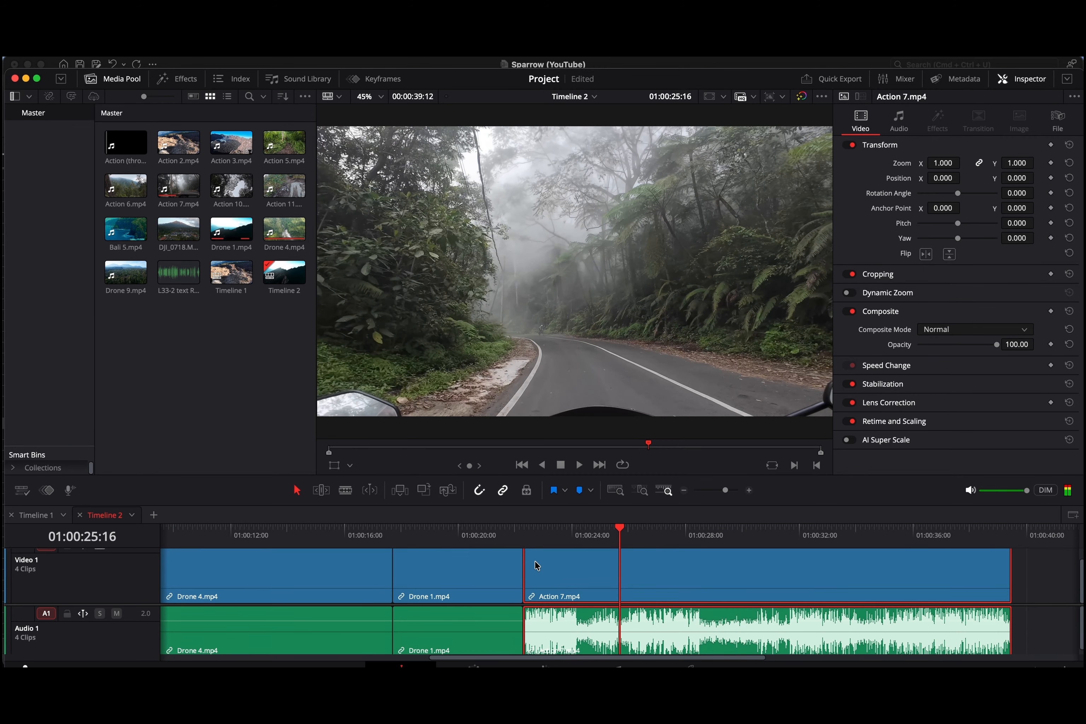
pyautogui.moveTo(609, 569)
pyautogui.mouseDown()
pyautogui.moveTo(563, 576)
pyautogui.moveTo(600, 577)
pyautogui.mouseUp()
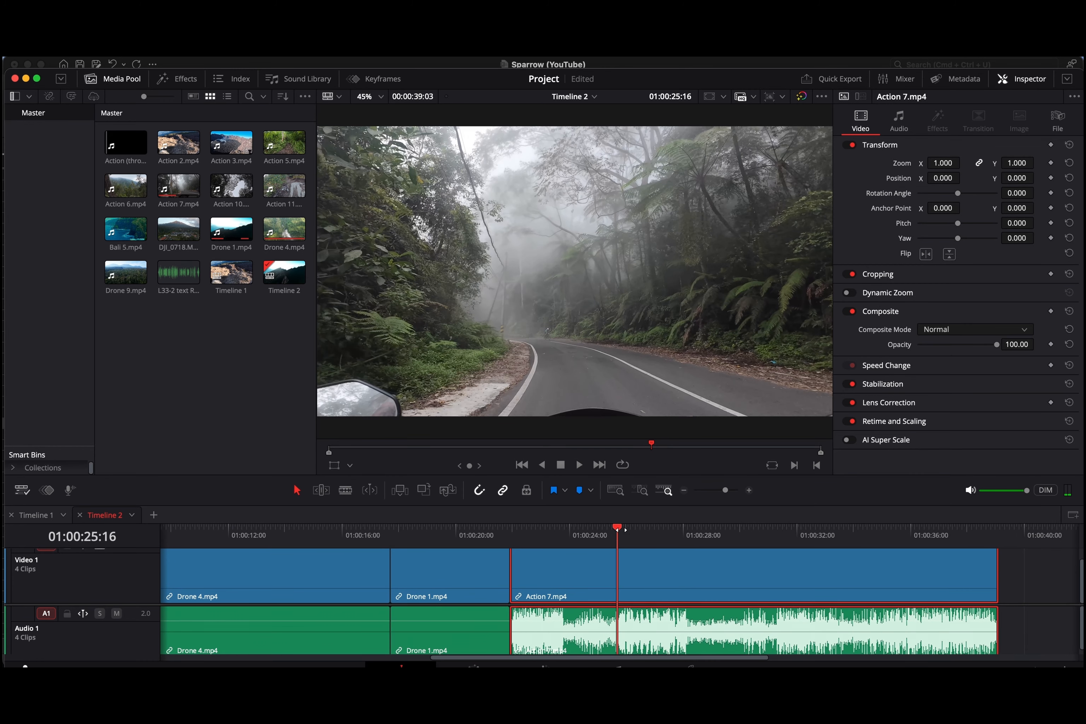
# Turn off Fixed Playhead and scrub Timeline 2's playhead back to 01:00:25:04 to test it
pyautogui.click(21, 490)
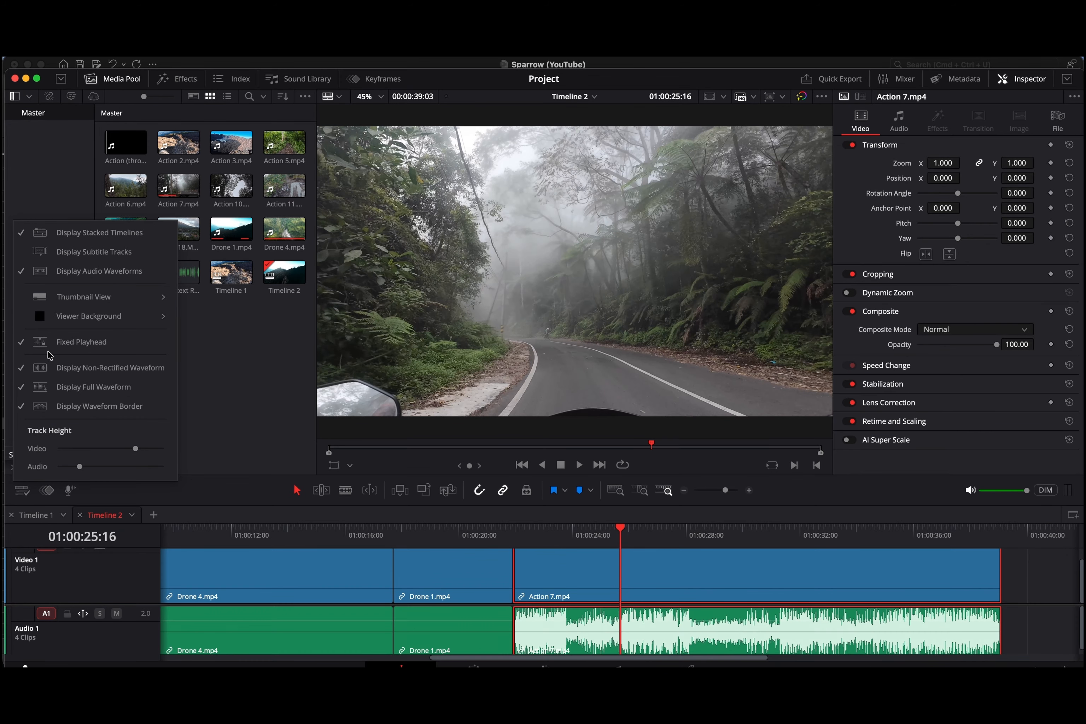
pyautogui.moveTo(629, 540); pyautogui.dragTo(607, 532)
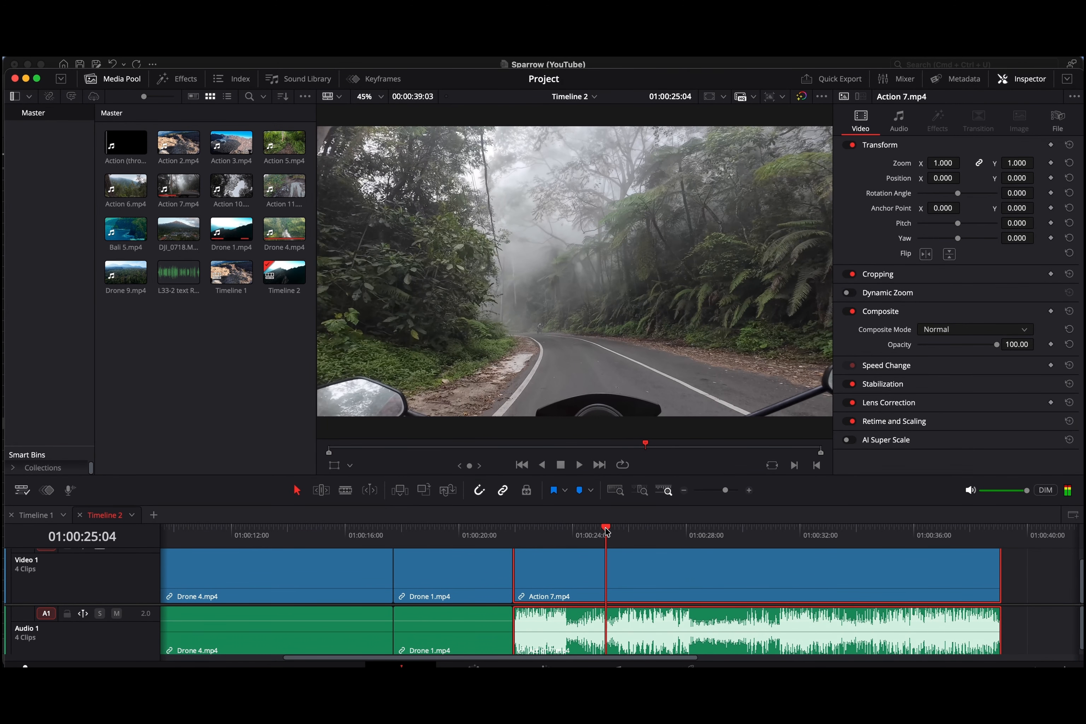
# Enlarge the timeline area and increase the Audio 1 track's height for a closer view of the Action 7.mp4 waveform
pyautogui.moveTo(159, 474); pyautogui.dragTo(159, 342)
pyautogui.scroll(-2, 604, 503)
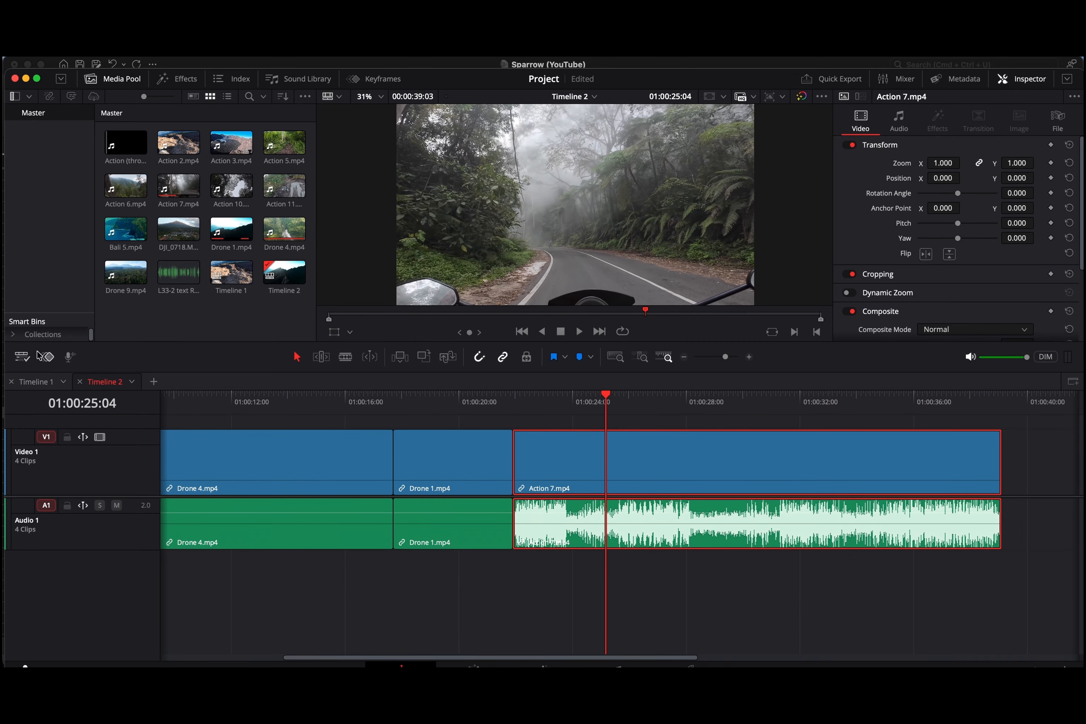
pyautogui.scroll(3, 605, 503)
pyautogui.scroll(2, 604, 503)
pyautogui.moveTo(127, 551); pyautogui.dragTo(126, 617)
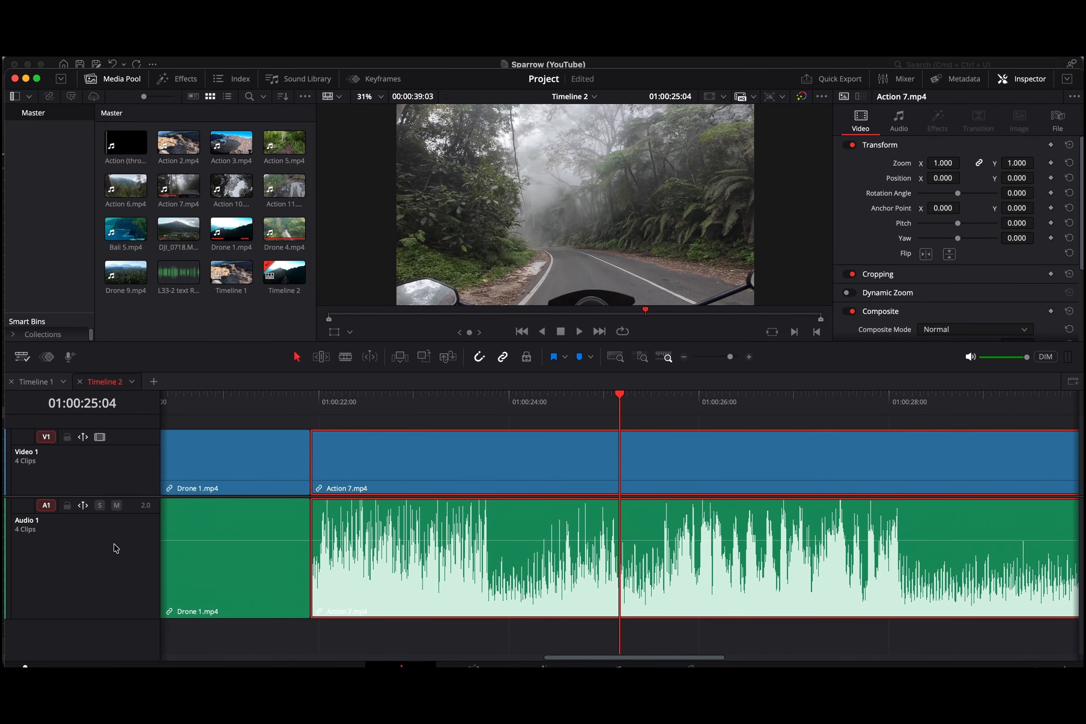
# Toggle Display Full Waveform off and back on, and turn on Display Non-Rectified Waveform
pyautogui.click(22, 358)
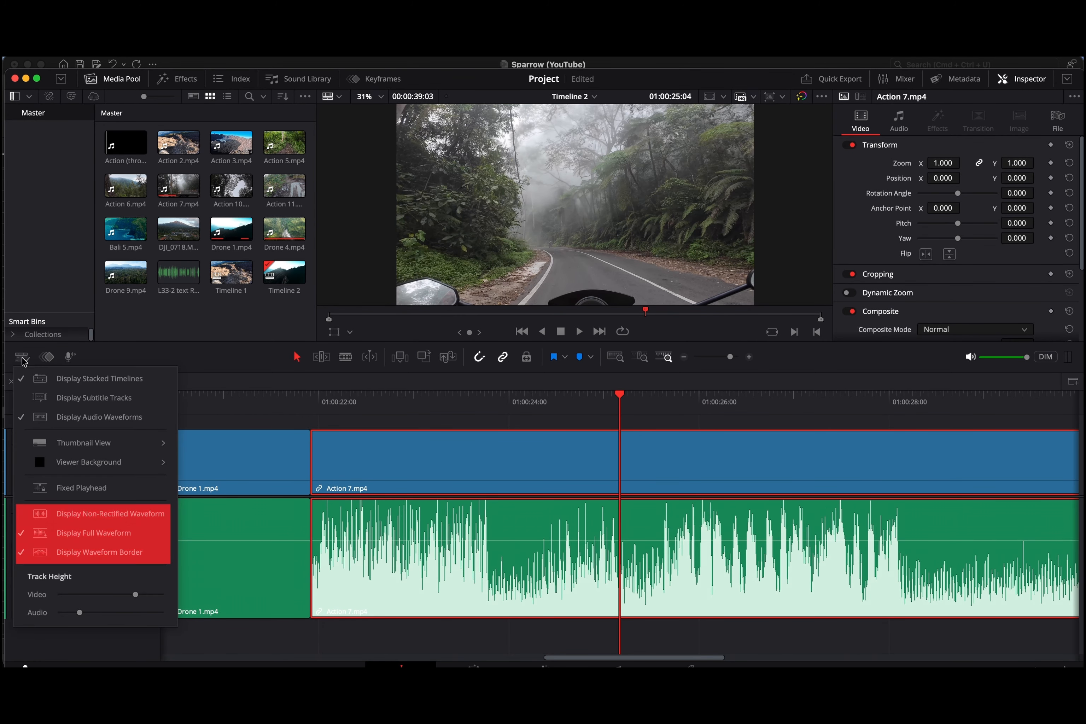
pyautogui.click(67, 537)
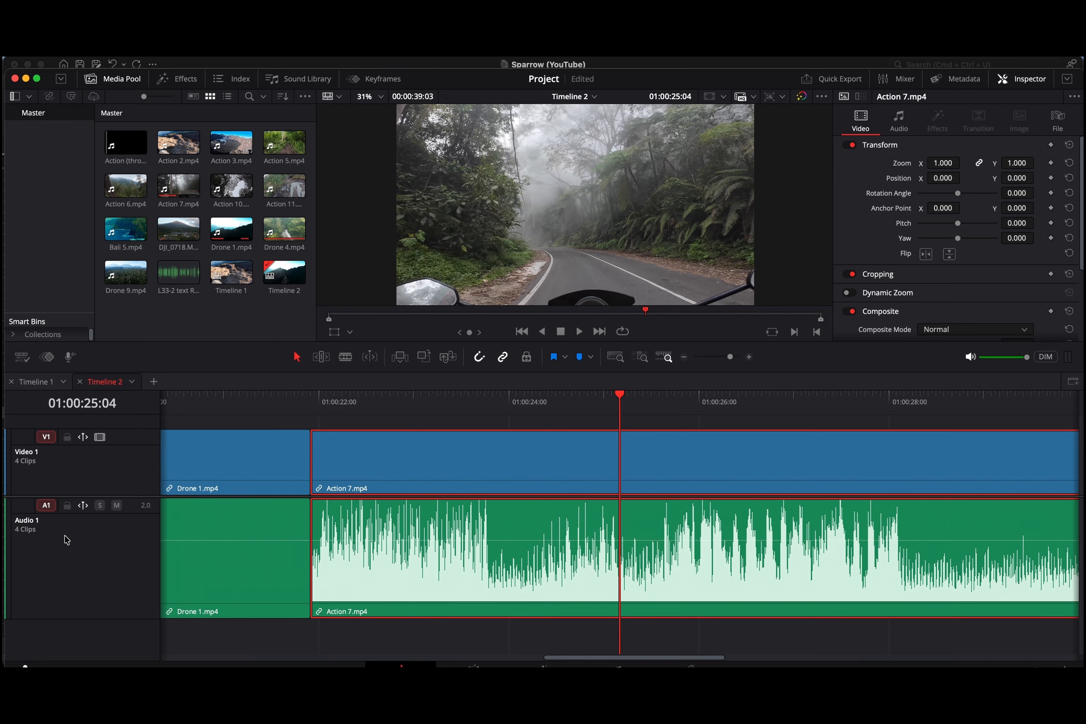
pyautogui.click(23, 358)
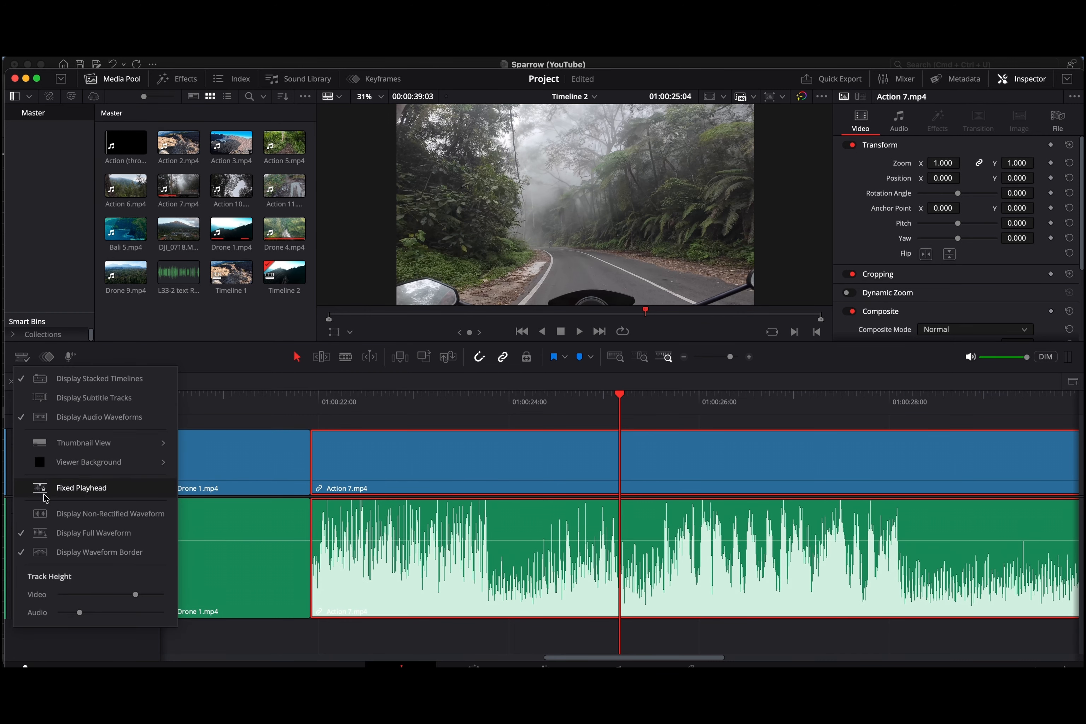
pyautogui.click(46, 513)
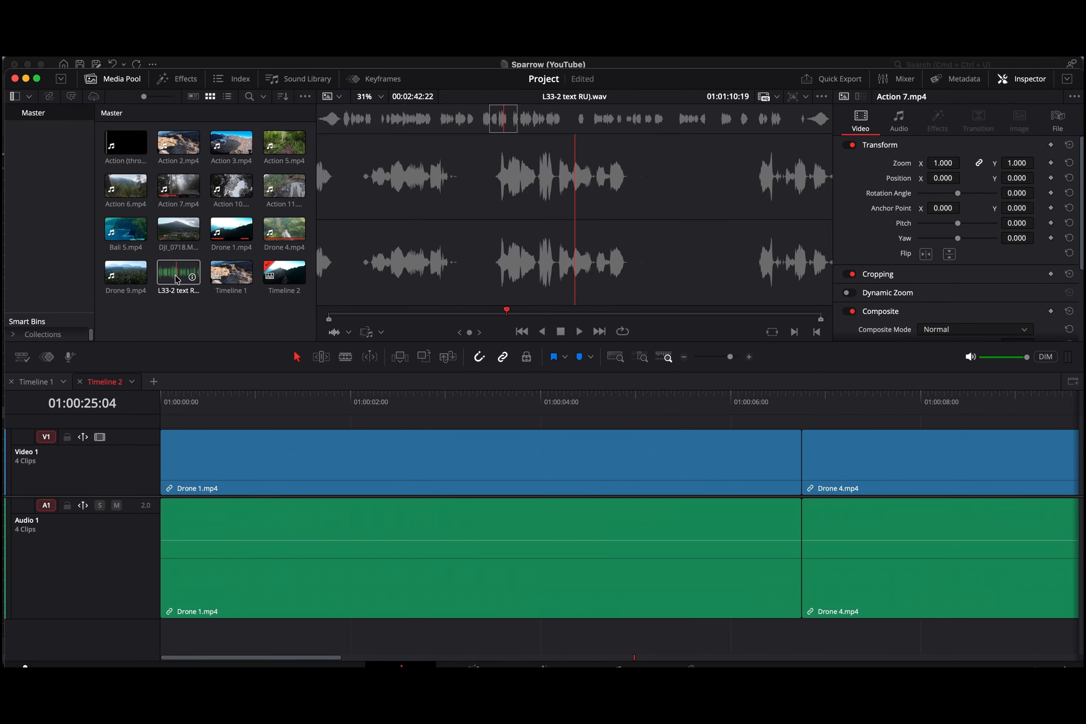
# Add L33-2 text RU).wav to Audio 1 about one second into Timeline 2 and turn on Display Waveform Border
pyautogui.moveTo(178, 272); pyautogui.dragTo(248, 491)
pyautogui.click(19, 357)
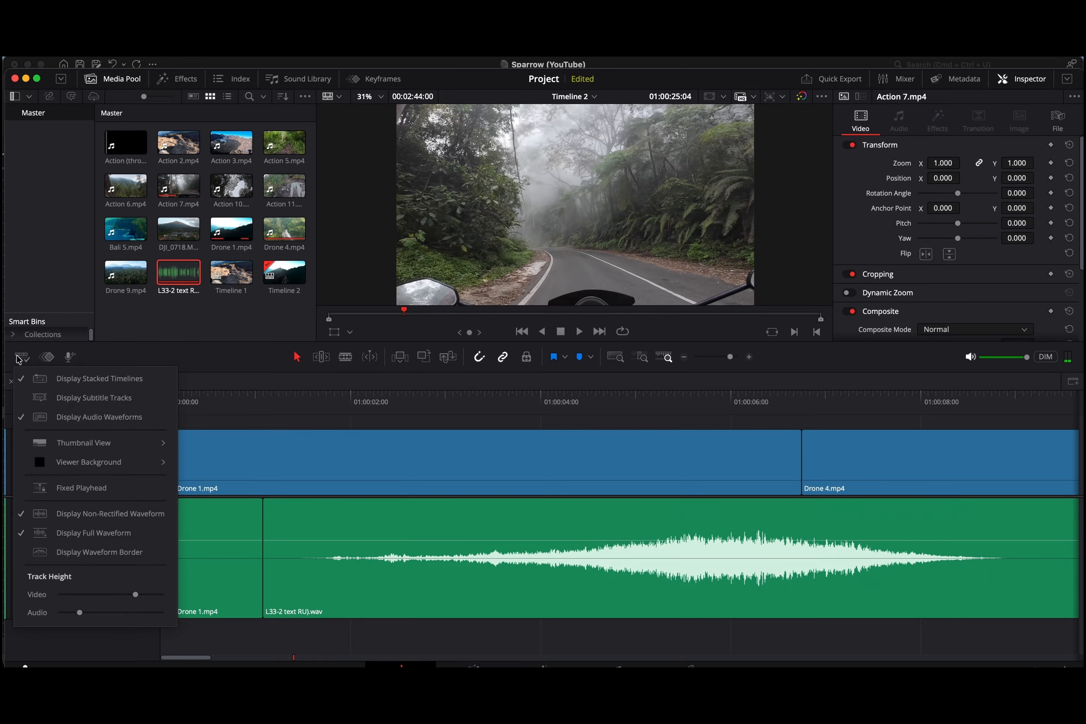
pyautogui.click(106, 552)
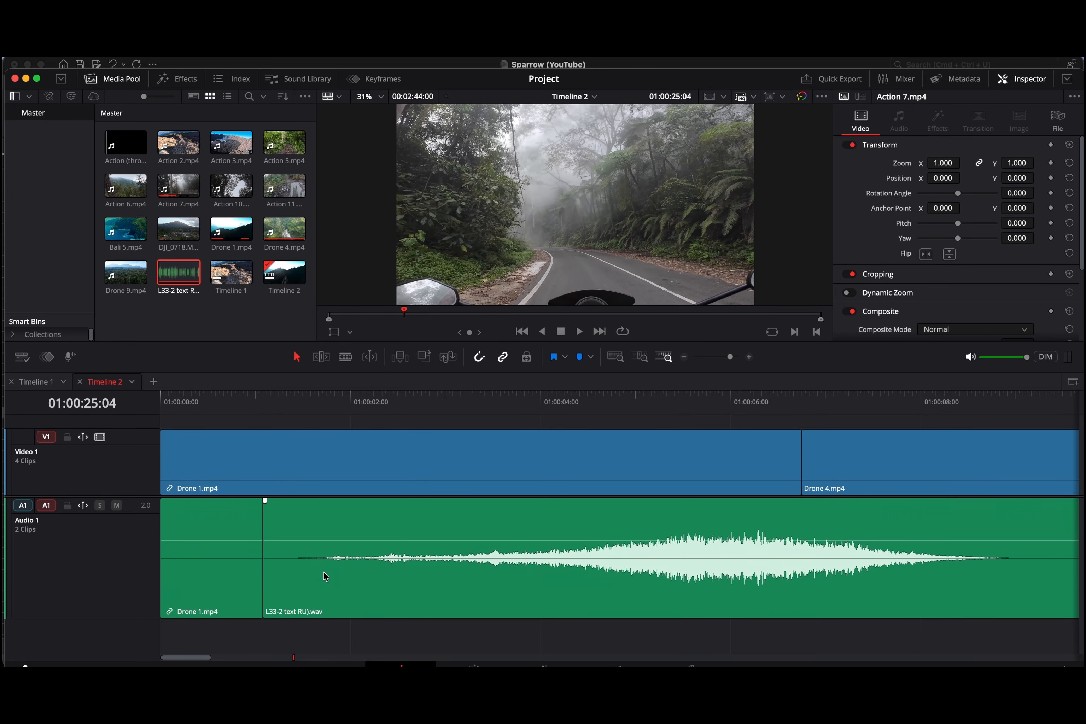
pyautogui.hscroll(5, 506, 555)
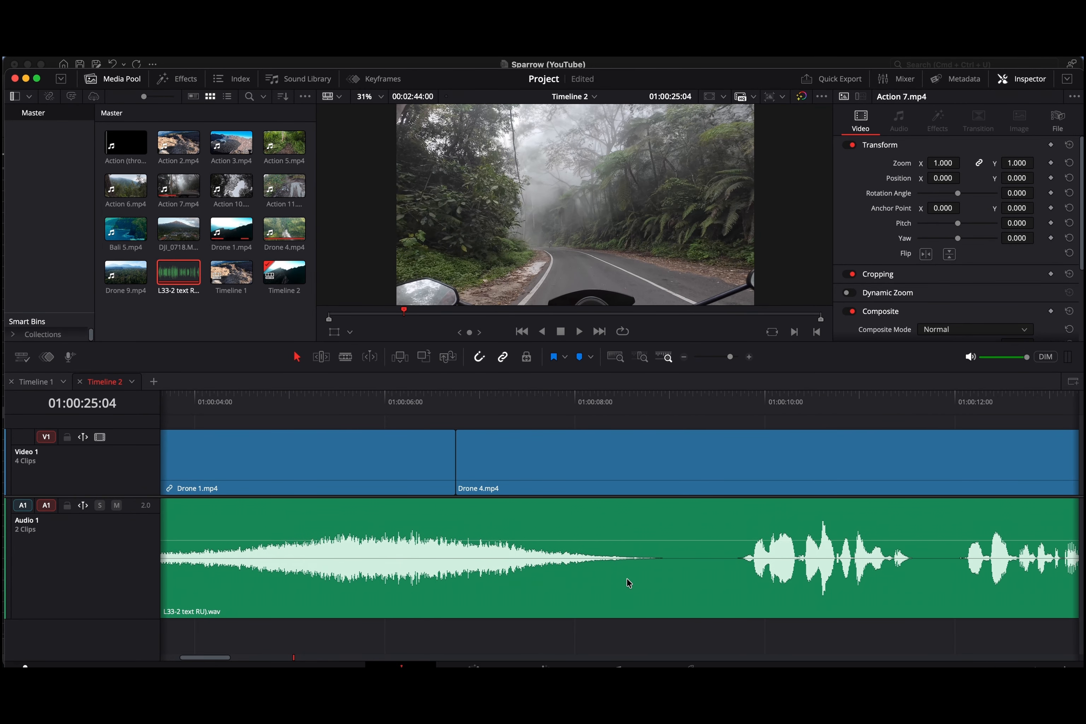
pyautogui.hscroll(2, 628, 583)
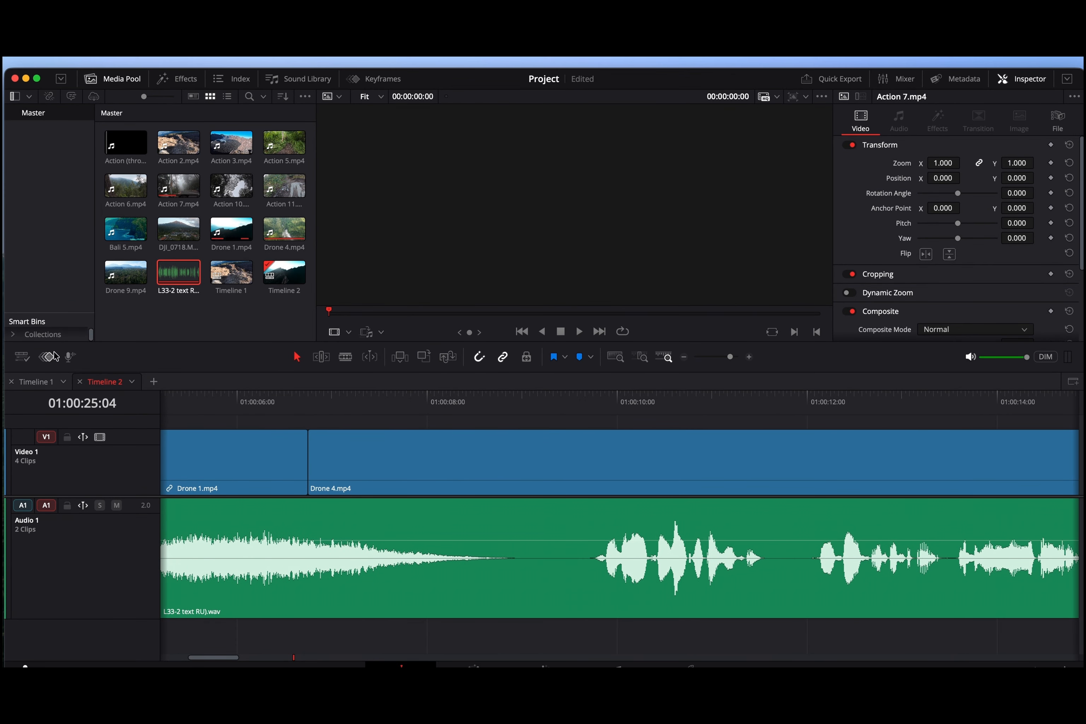
# Adjust the Video and Audio track heights in the timeline view options
pyautogui.click(22, 357)
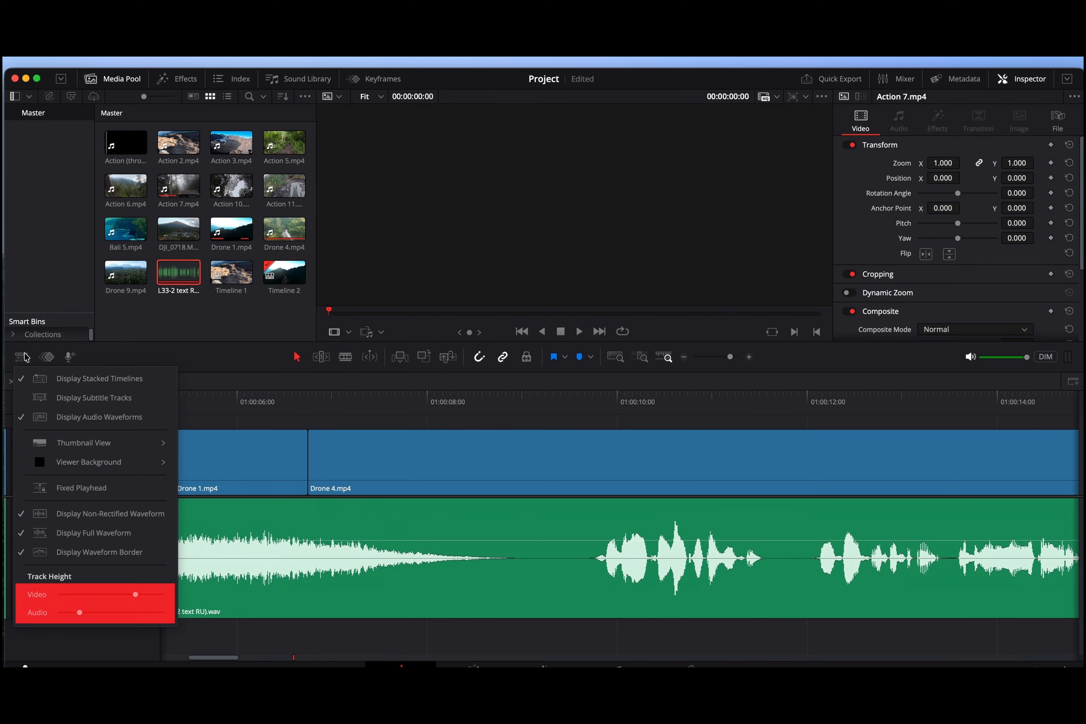
pyautogui.moveTo(135, 594); pyautogui.dragTo(95, 597)
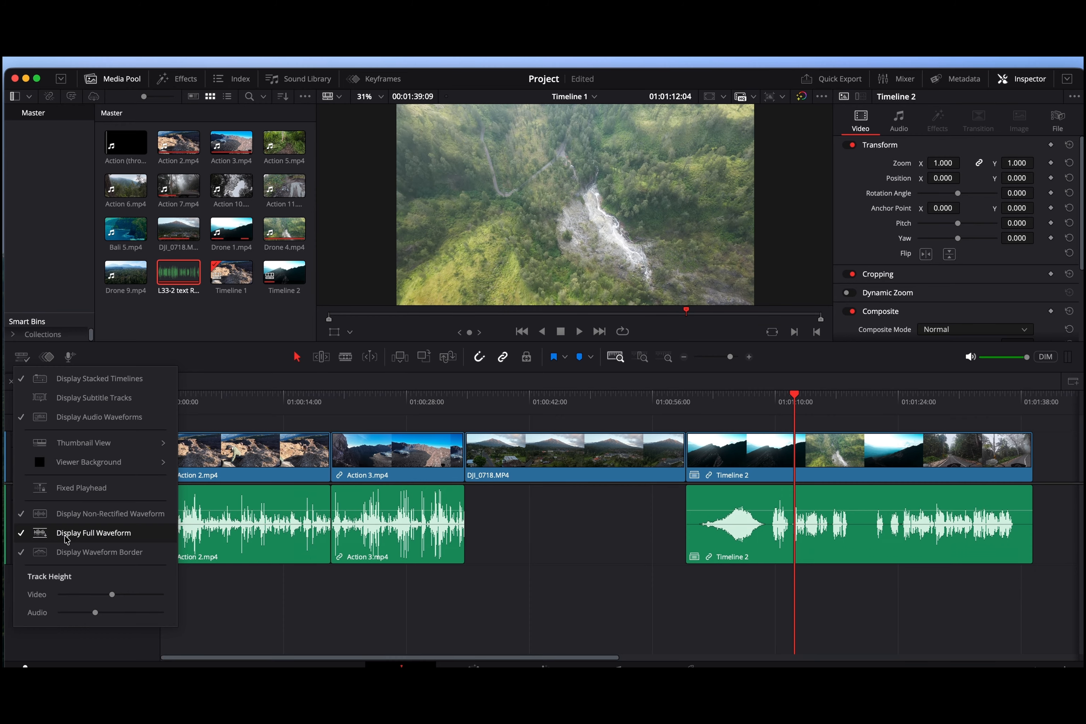
pyautogui.moveTo(108, 596)
pyautogui.mouseDown()
pyautogui.moveTo(92, 595)
pyautogui.moveTo(122, 595)
pyautogui.moveTo(85, 589)
pyautogui.moveTo(136, 588)
pyautogui.moveTo(97, 613)
pyautogui.moveTo(116, 613)
pyautogui.moveTo(72, 613)
pyautogui.moveTo(127, 613)
pyautogui.moveTo(93, 615)
pyautogui.mouseUp()
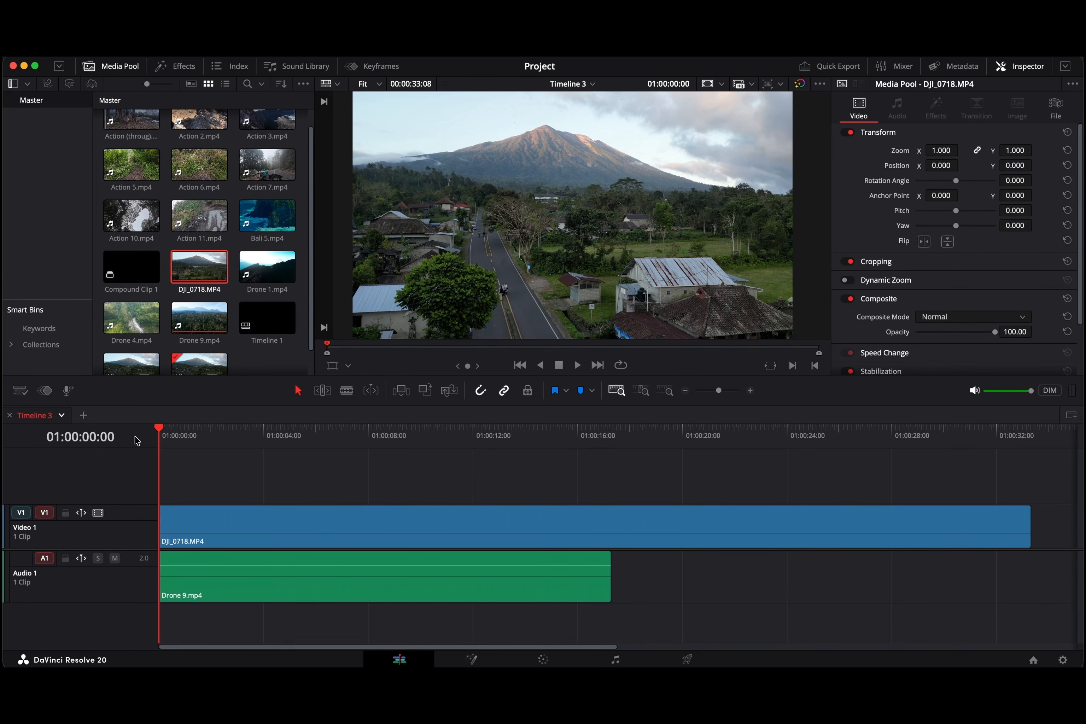
# Set the start timecode for new timelines to 00:00:00:00 in the user editing preferences and save
pyautogui.click(75, 56)
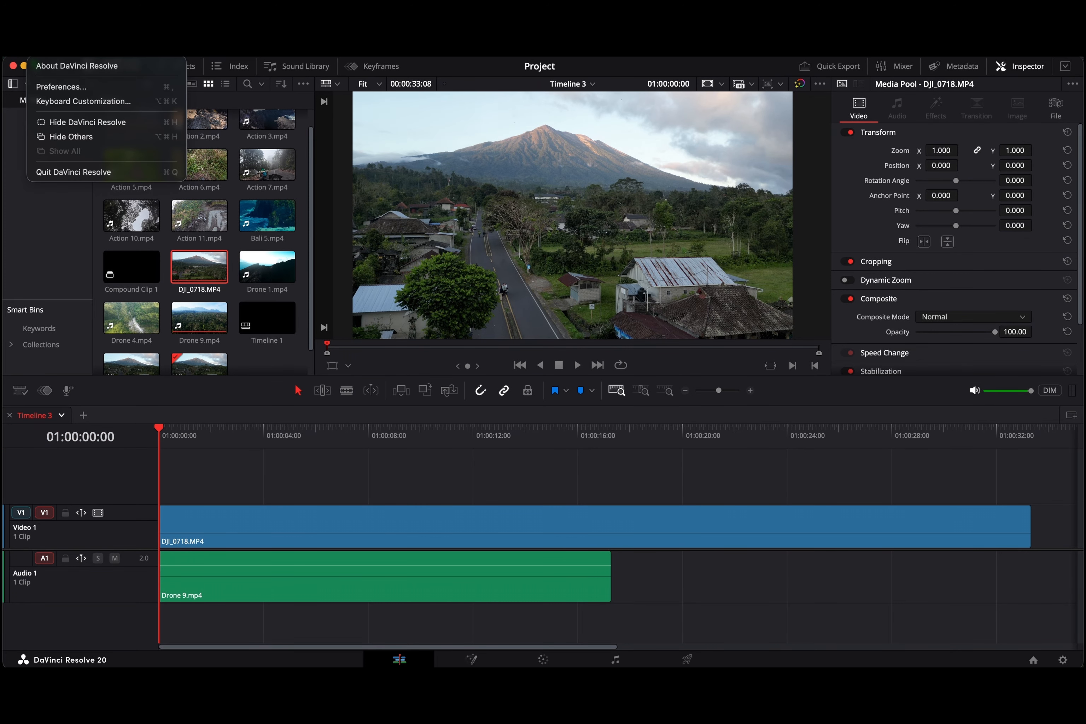
pyautogui.click(69, 85)
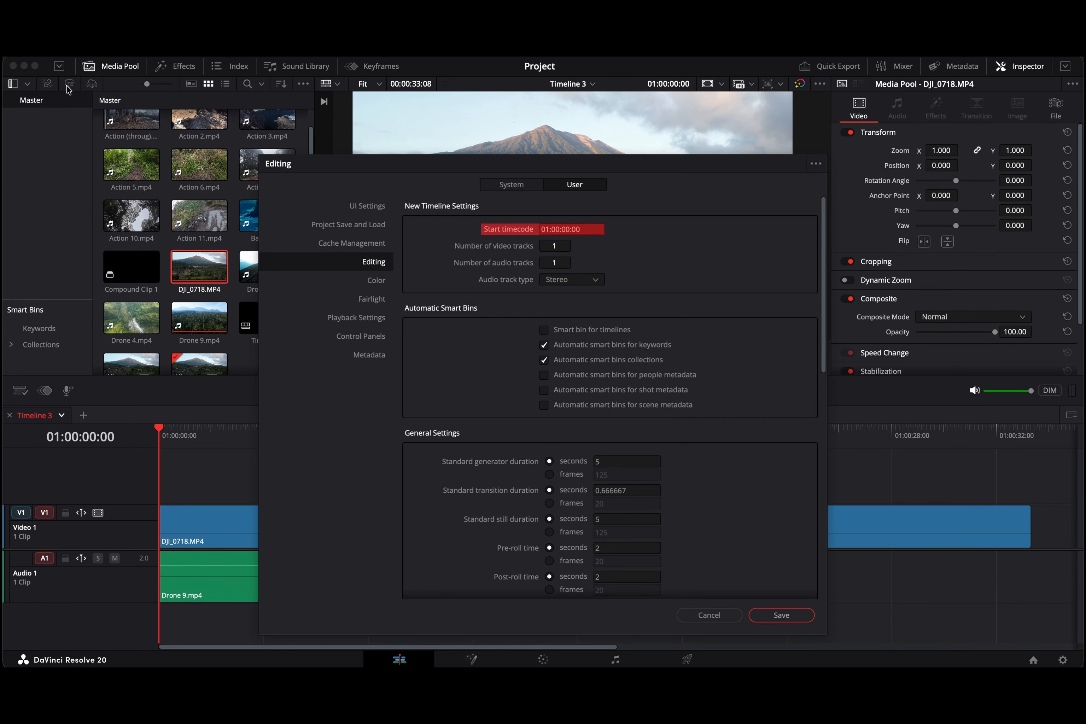
pyautogui.click(543, 226)
pyautogui.press('Delete')
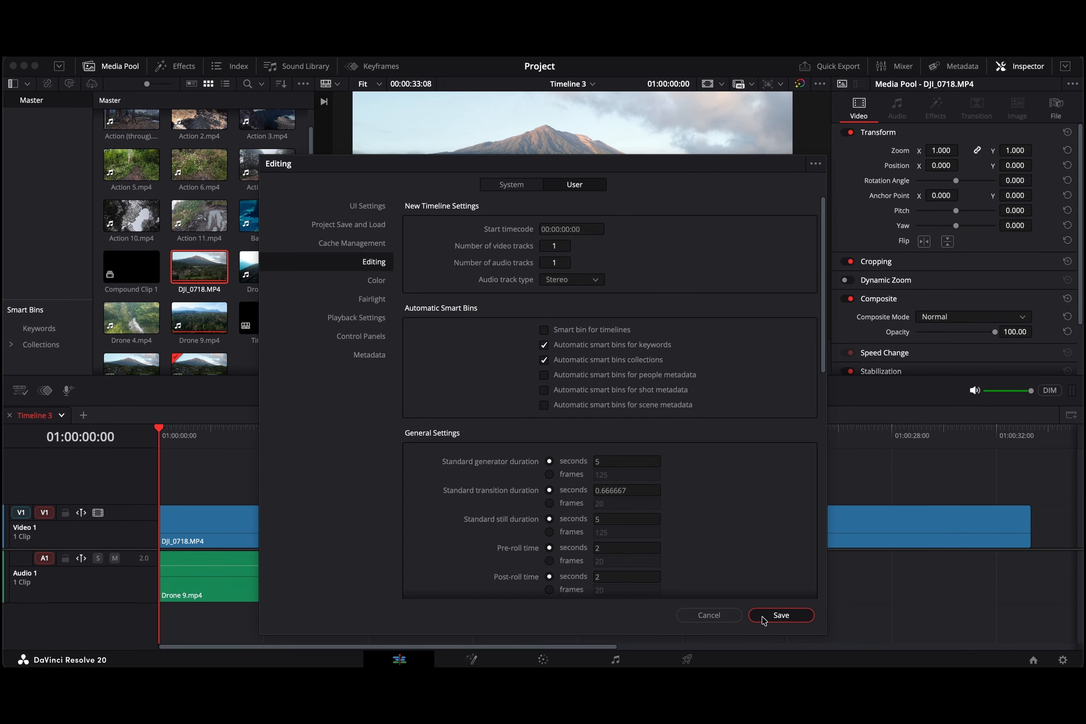
pyautogui.click(780, 614)
# Open a new timeline tab, close Timeline 3, and create a timeline from the Drone 9.mp4 clip
pyautogui.click(83, 416)
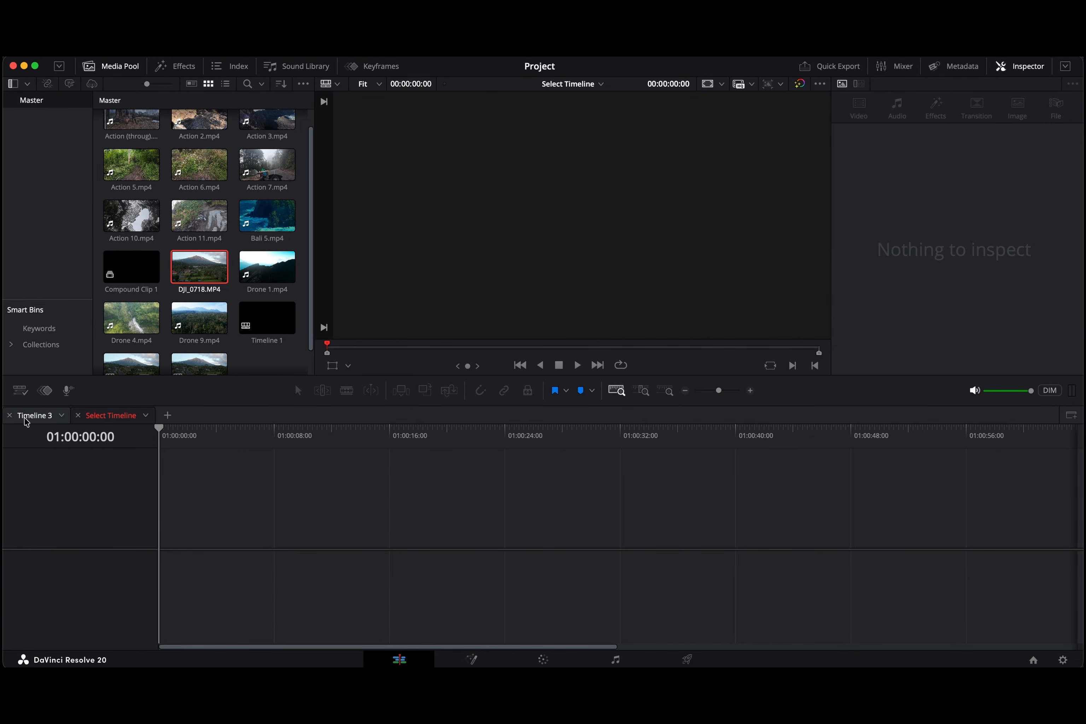
pyautogui.click(9, 415)
pyautogui.moveTo(199, 317); pyautogui.dragTo(180, 556)
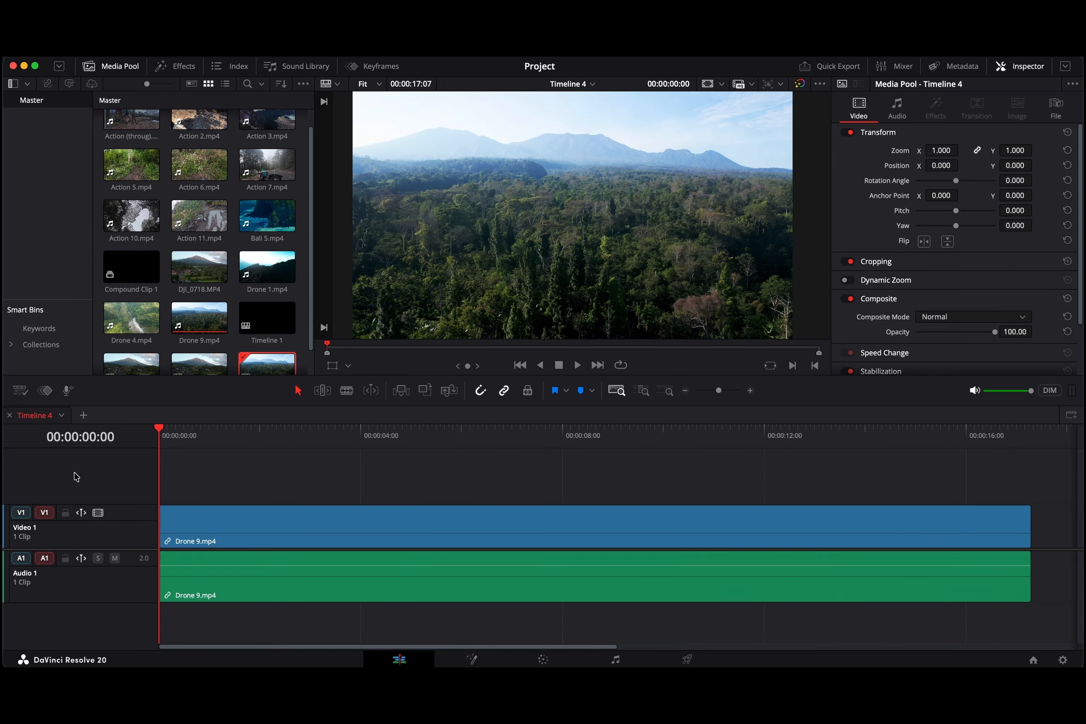
# Add a single video track above Video 1 and delete the empty tracks
pyautogui.rightClick(134, 473)
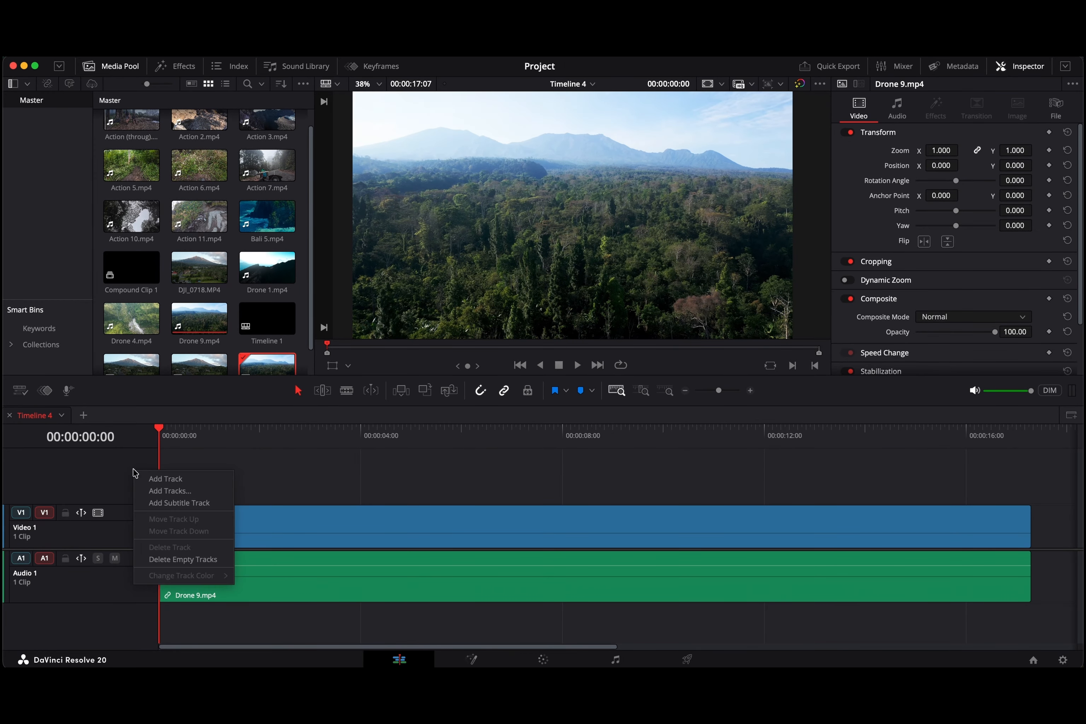
pyautogui.click(150, 484)
pyautogui.rightClick(135, 486)
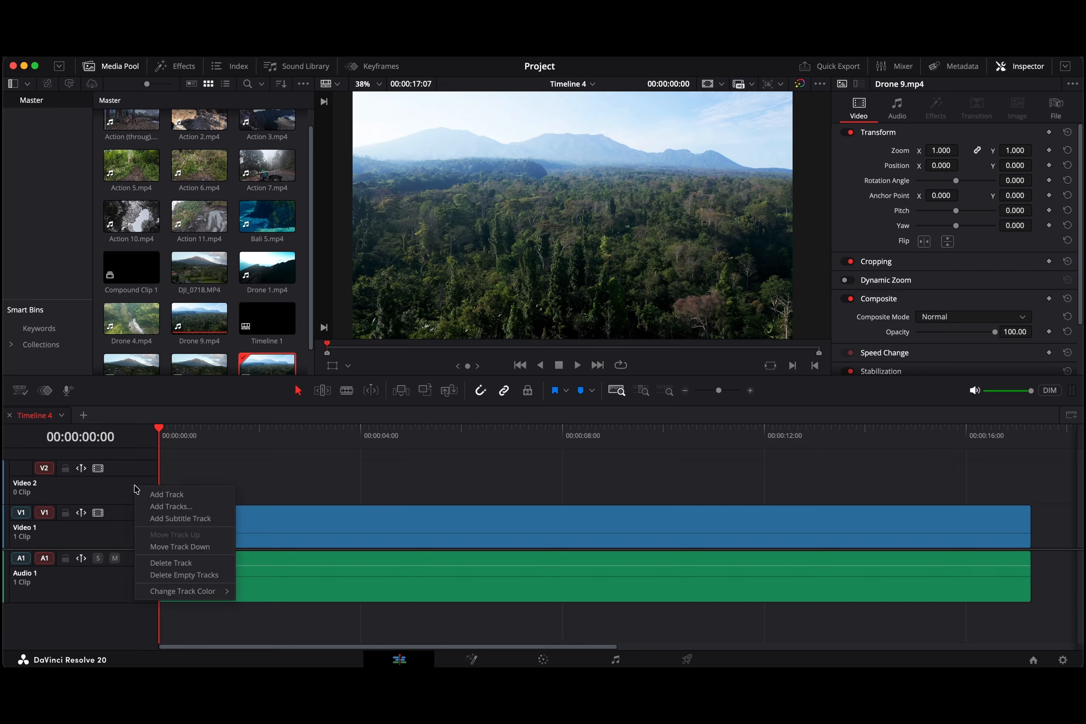
pyautogui.click(170, 576)
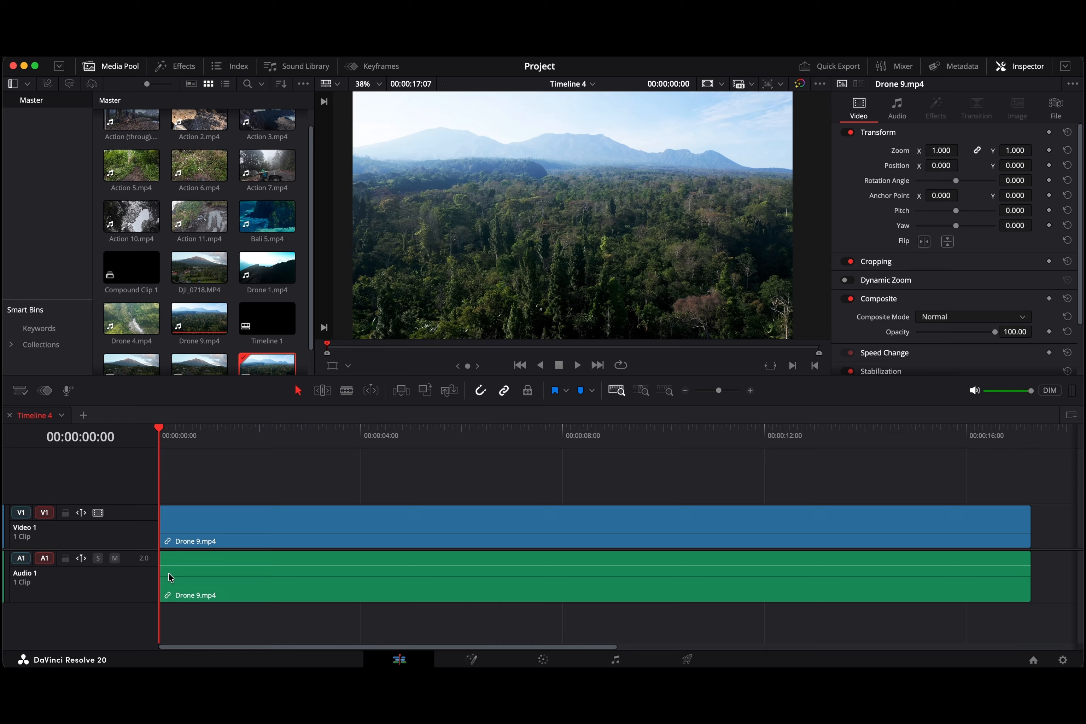
# Add 3 video tracks above Video 1 and 1 stereo audio track below Audio 1, and delete all empty tracks
pyautogui.rightClick(107, 482)
pyautogui.click(137, 509)
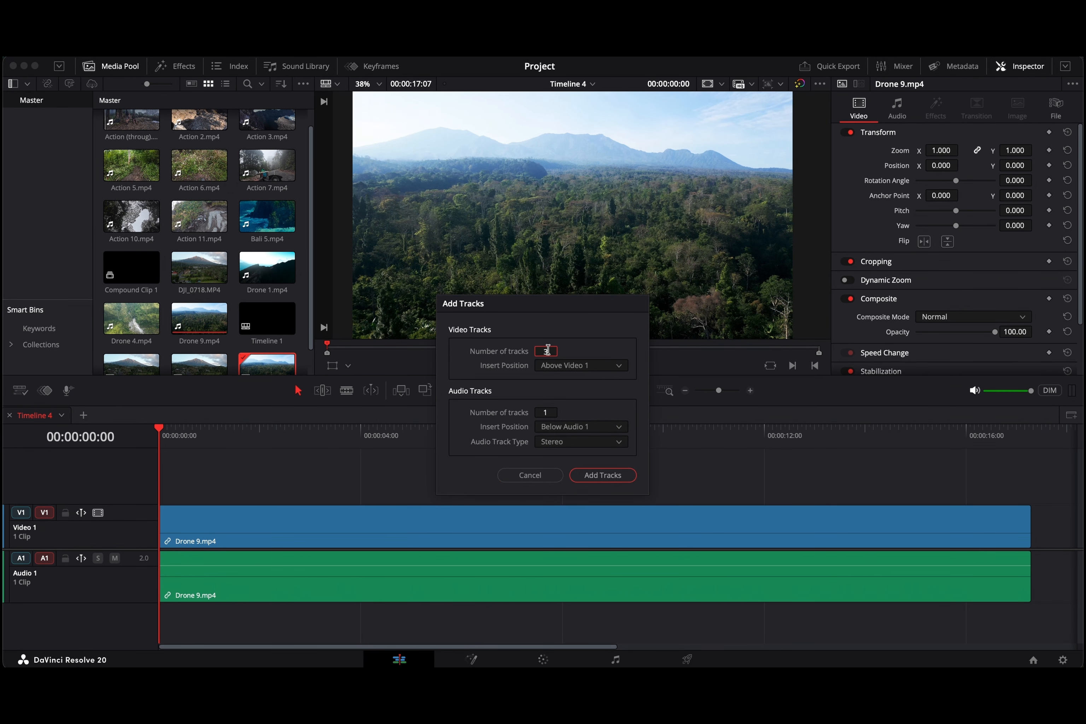
pyautogui.click(603, 475)
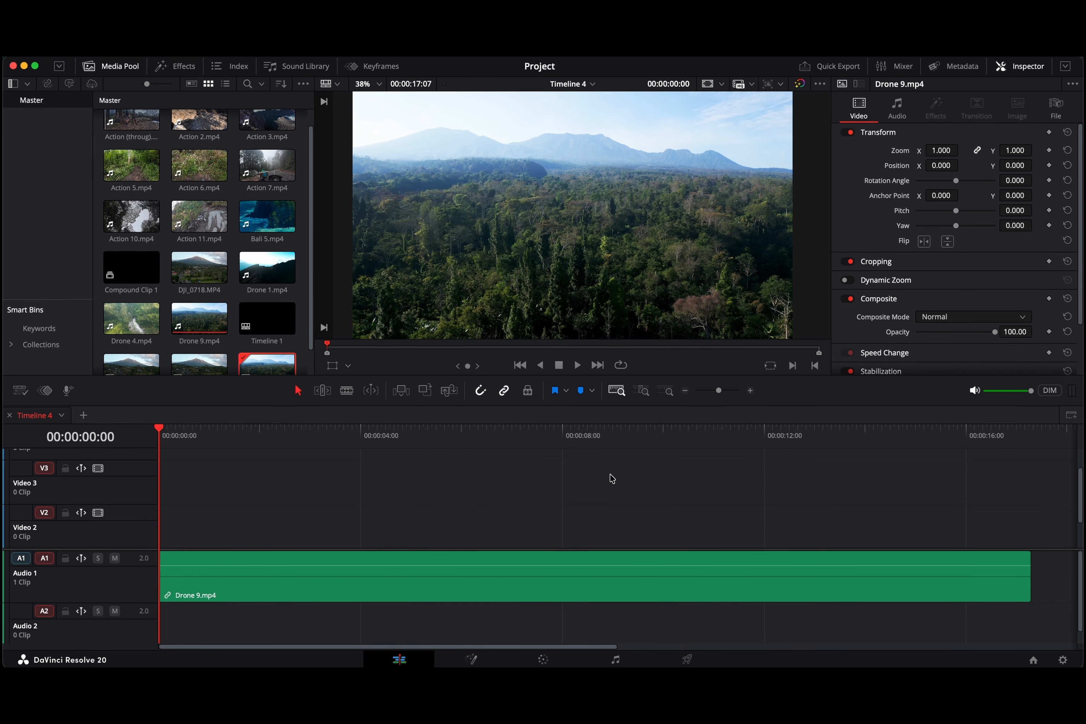
pyautogui.rightClick(85, 488)
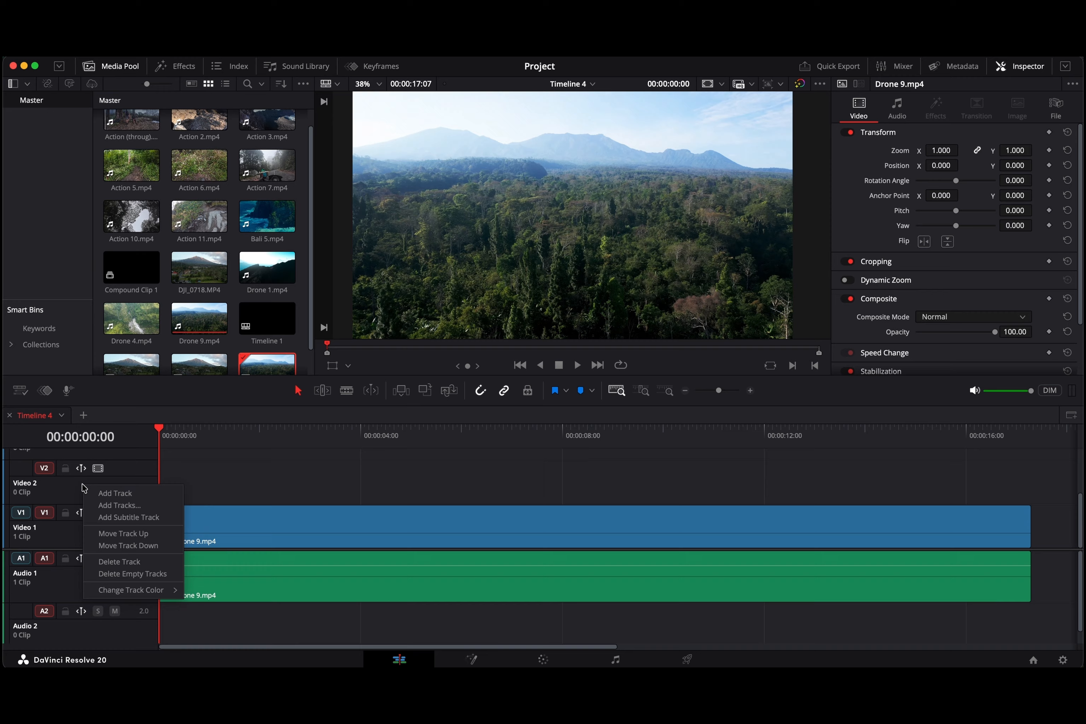
pyautogui.click(124, 574)
# Add a subtitle track and change the Video 1 track color to Orange
pyautogui.rightClick(122, 478)
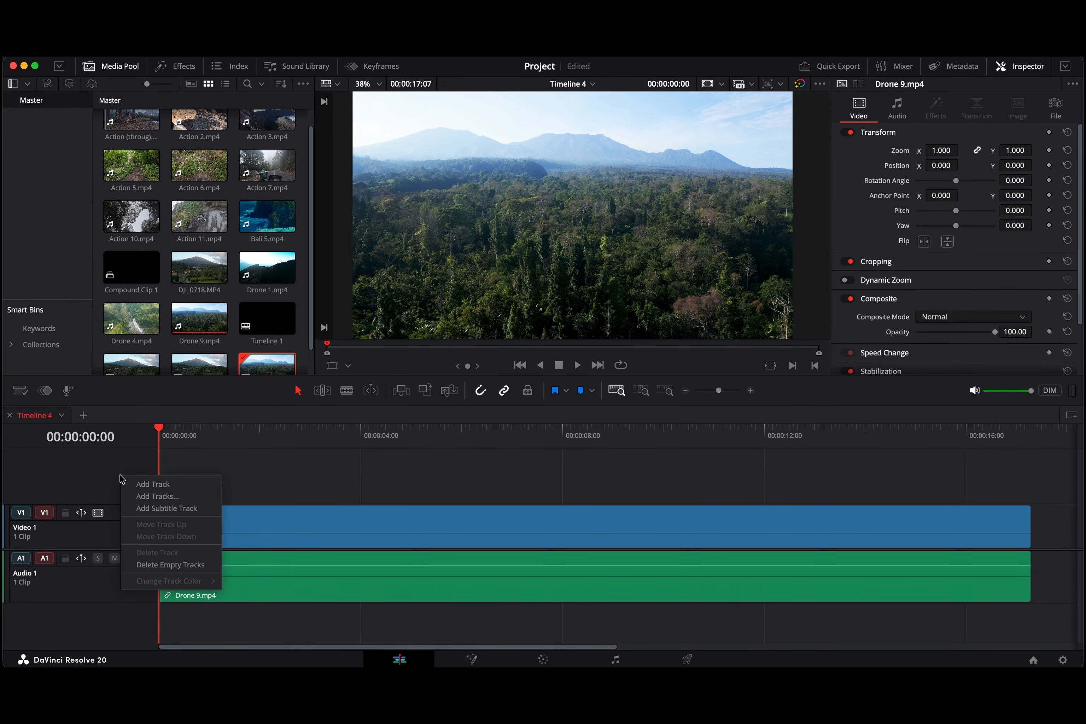
pyautogui.click(149, 509)
pyautogui.rightClick(122, 536)
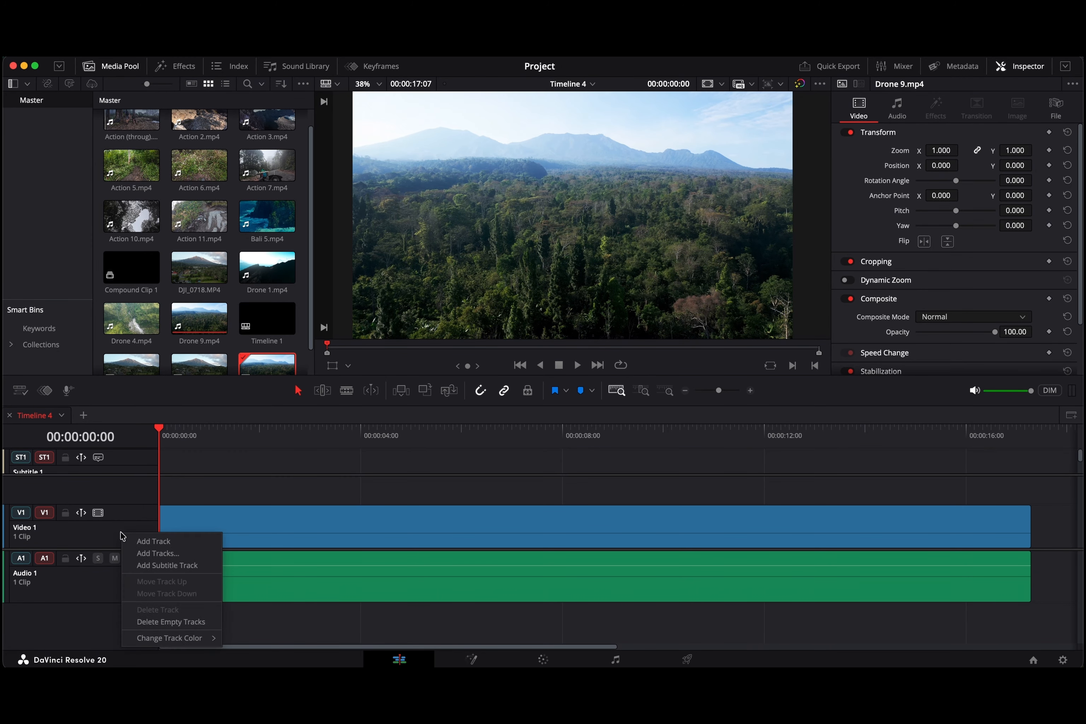
pyautogui.moveTo(162, 638)
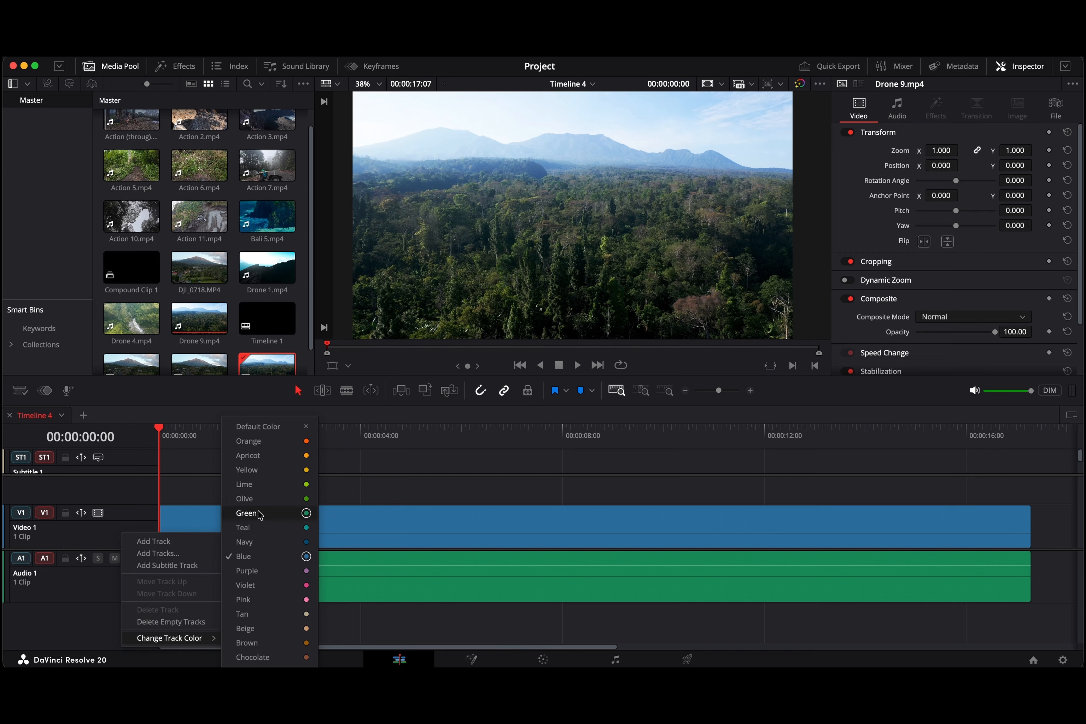
pyautogui.click(296, 442)
# Delete the empty subtitle track and reset the Video 1 track to its default color
pyautogui.rightClick(139, 525)
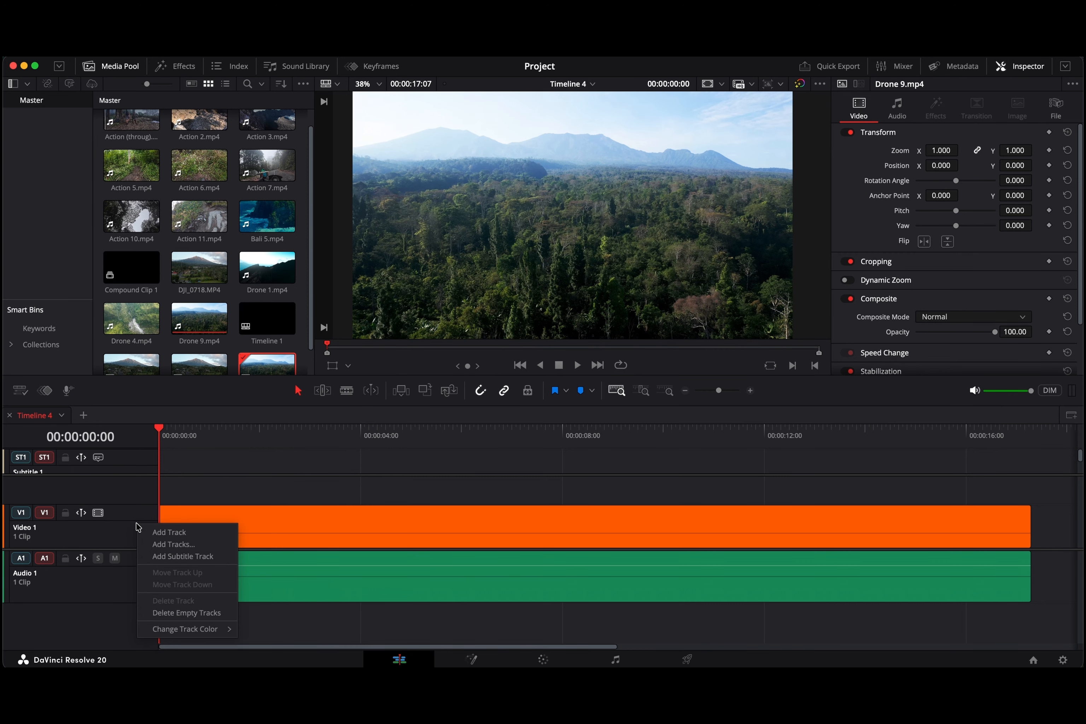
pyautogui.click(182, 612)
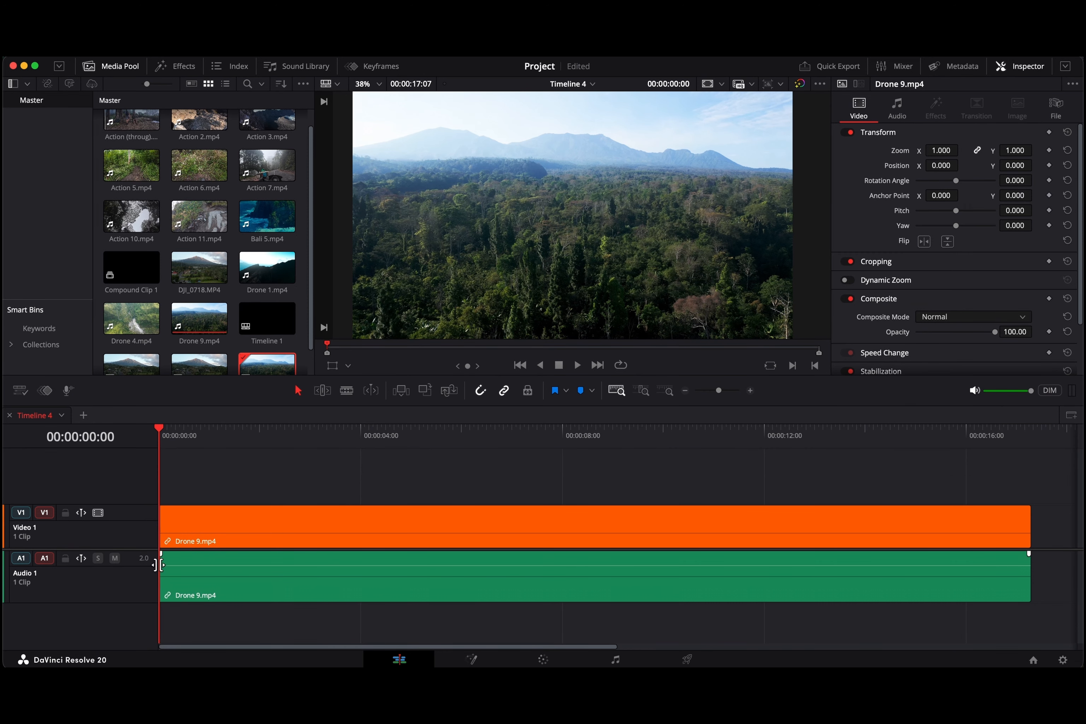
pyautogui.rightClick(142, 528)
pyautogui.moveTo(176, 634)
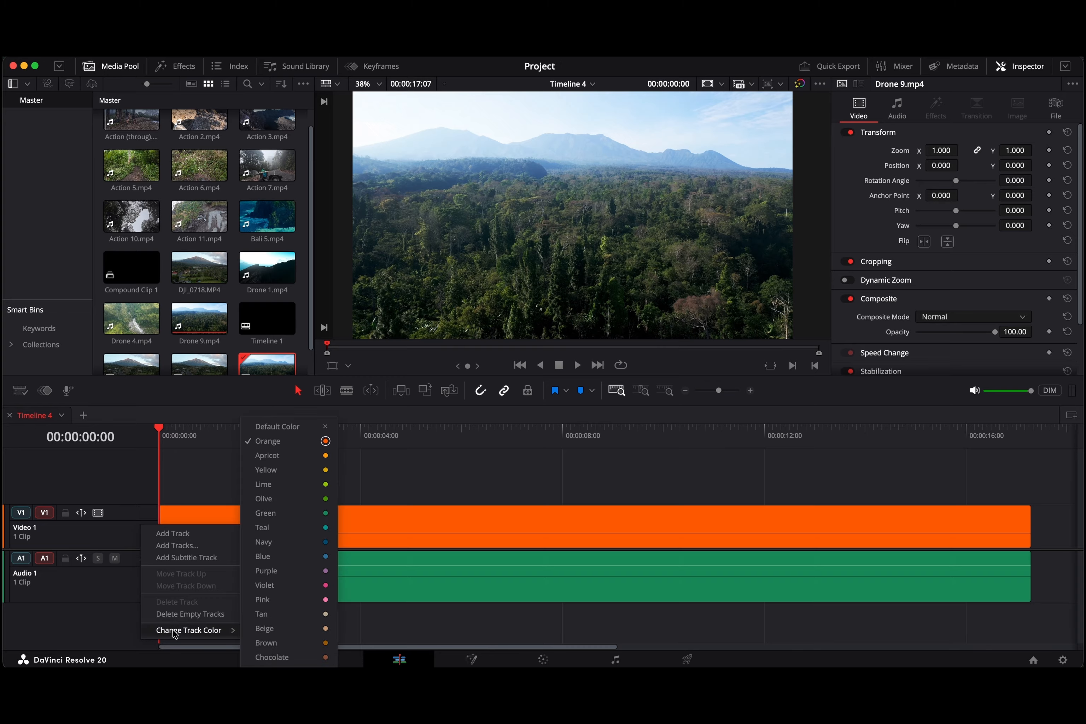
pyautogui.click(326, 424)
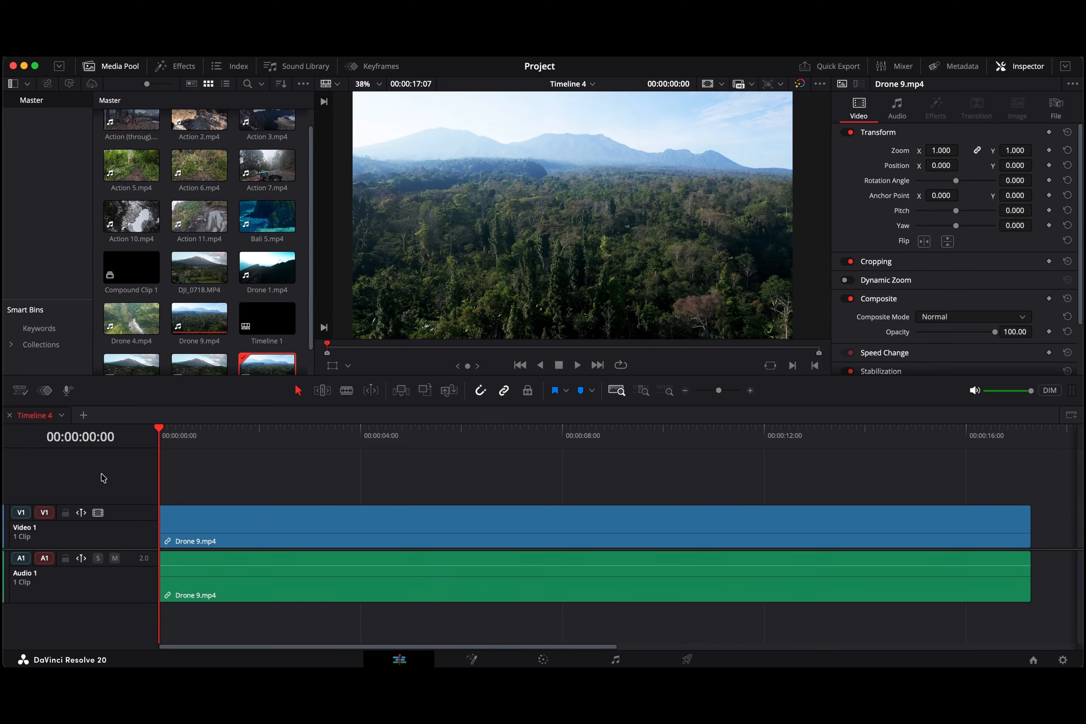
# Add Drone 9.mp4 on a new track above Video 1 and rename that video track as Phone video
pyautogui.moveTo(199, 319); pyautogui.dragTo(146, 484)
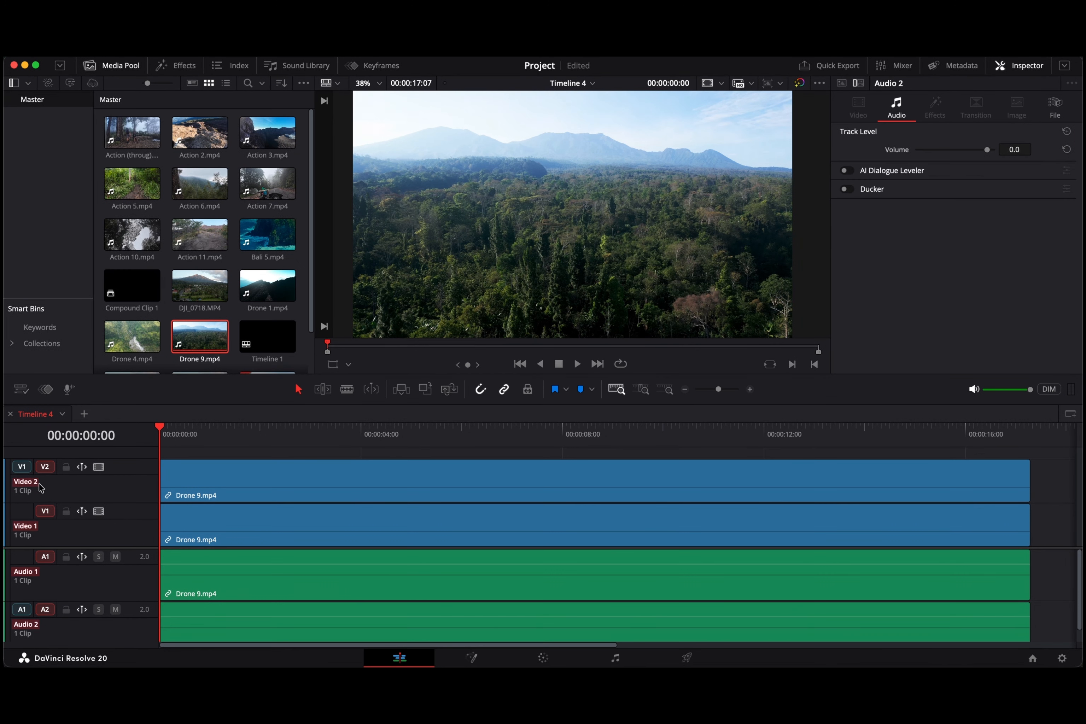
pyautogui.doubleClick(36, 482)
pyautogui.press('BackSpace')
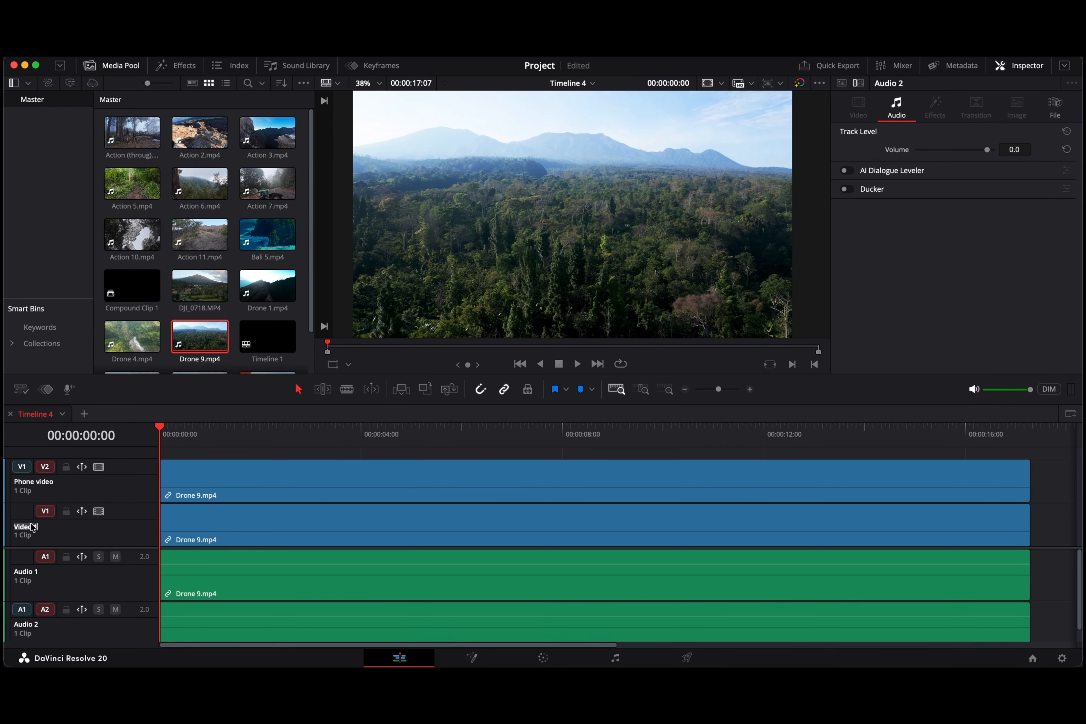
# Rename the Video 1 track as Camer video and place DJI_0718.MP4 and Drone 1.mp4 on it over the existing Drone 9.mp4 clip
pyautogui.write('Cam vi')
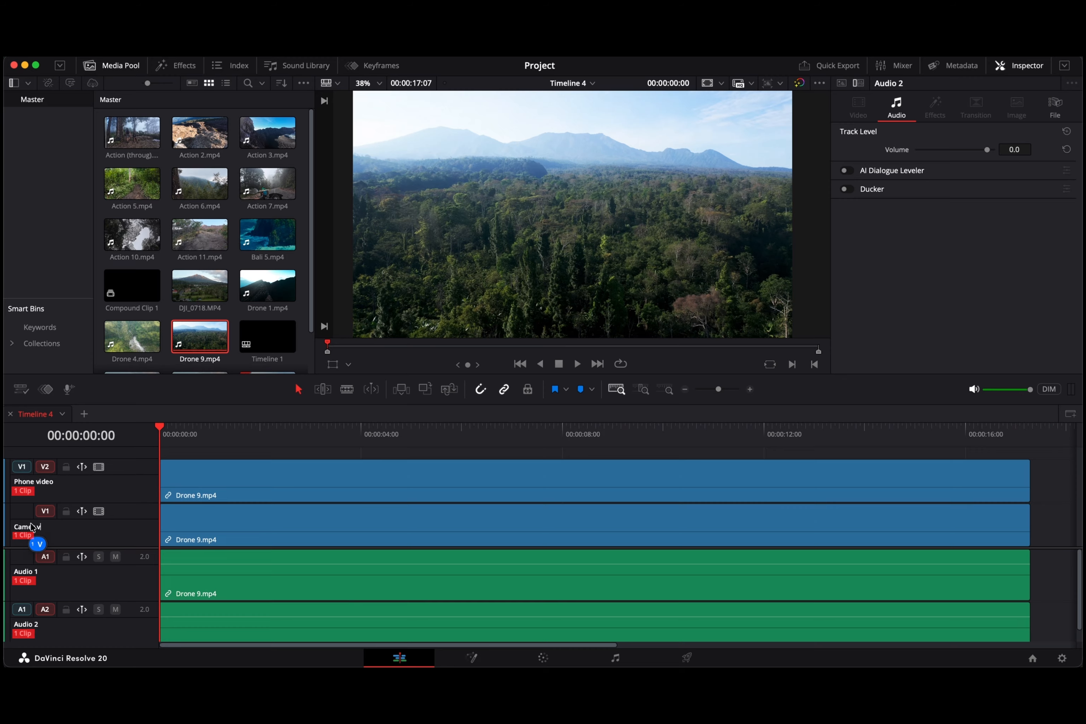
pyautogui.write('deo')
pyautogui.moveTo(200, 286); pyautogui.dragTo(390, 539)
pyautogui.moveTo(262, 288); pyautogui.dragTo(363, 538)
# Disable and re-enable the Phone video and Camer video tracks, and mute and unmute both audio tracks
pyautogui.click(100, 468)
pyautogui.click(99, 468)
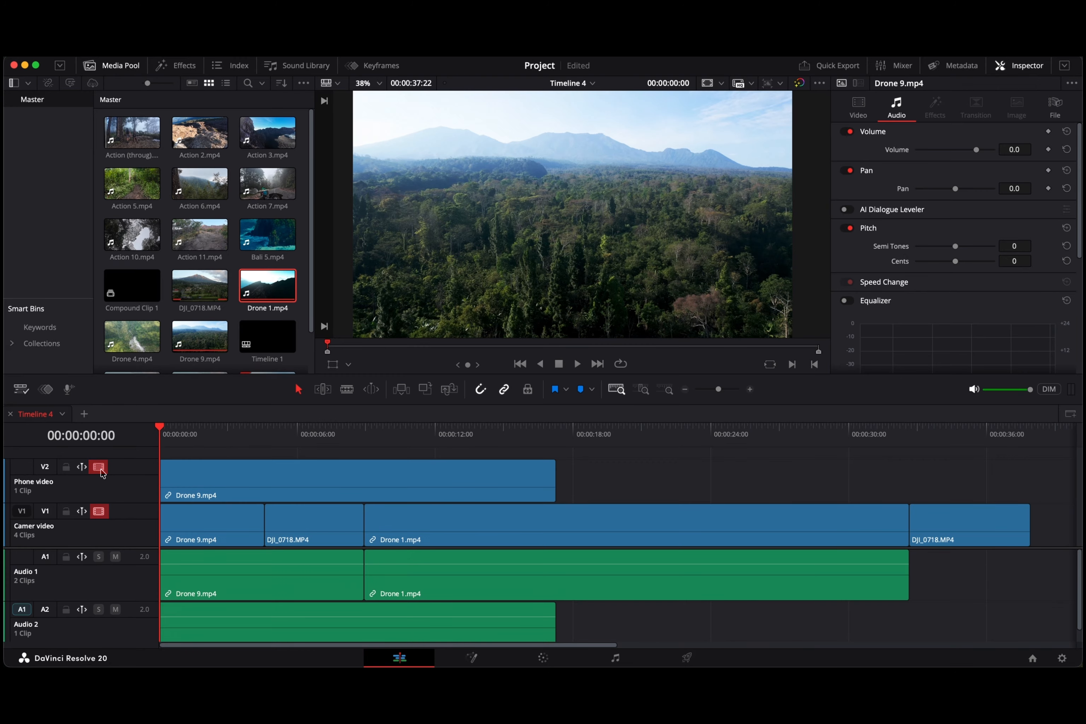
pyautogui.click(98, 512)
pyautogui.click(98, 512)
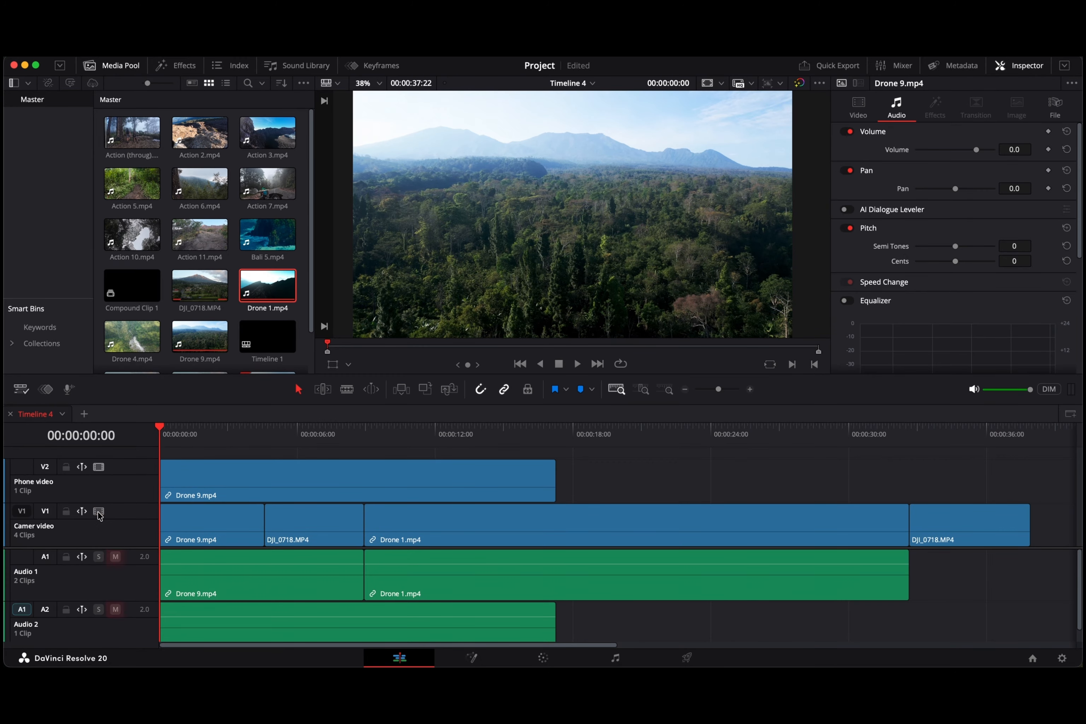
pyautogui.click(115, 609)
pyautogui.click(115, 556)
# Try trimming the edit point between the first DJI_0718.MP4 clip and Drone 1.mp4 on the Camer video track
pyautogui.moveTo(362, 530)
pyautogui.mouseDown()
pyautogui.moveTo(424, 519)
pyautogui.moveTo(363, 519)
pyautogui.mouseUp()
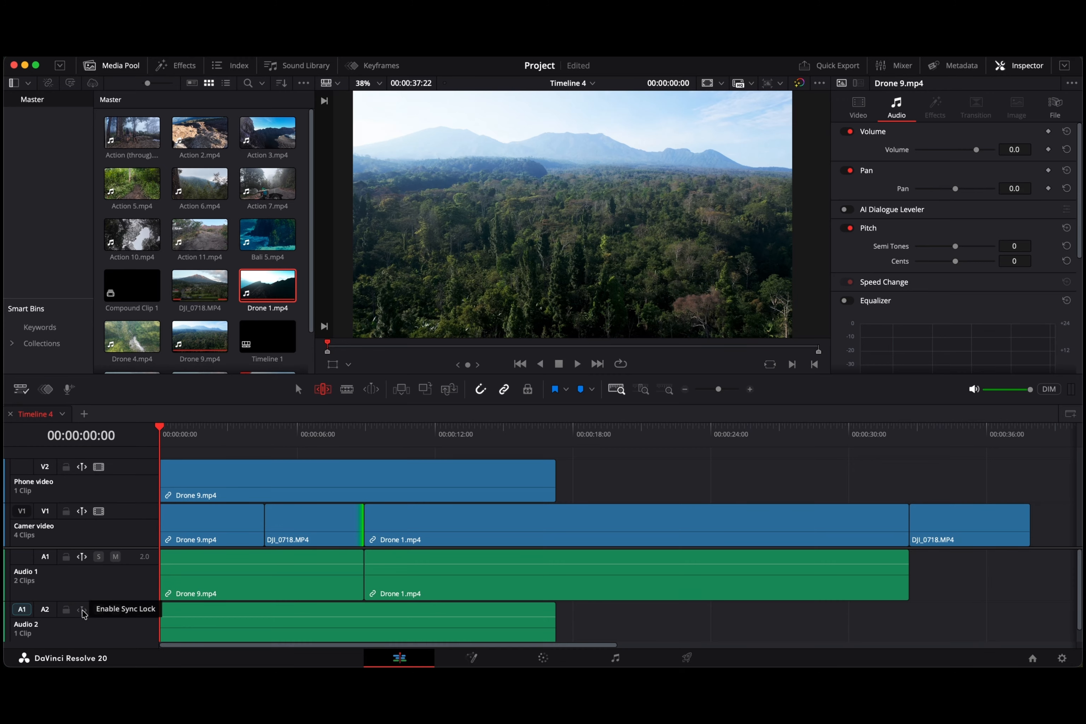
# Lock the video and audio tracks against editing and unlock them all again
pyautogui.click(66, 609)
pyautogui.click(66, 467)
pyautogui.click(66, 556)
pyautogui.click(67, 511)
pyautogui.click(67, 511)
pyautogui.click(65, 466)
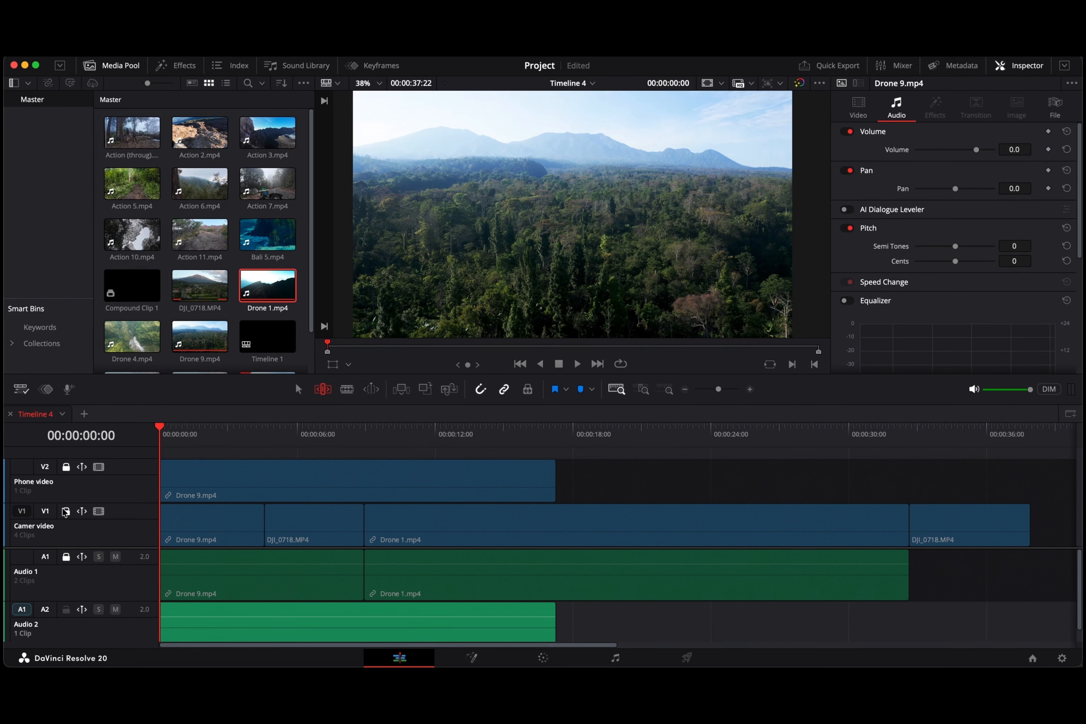
pyautogui.click(66, 609)
pyautogui.click(66, 556)
pyautogui.click(67, 511)
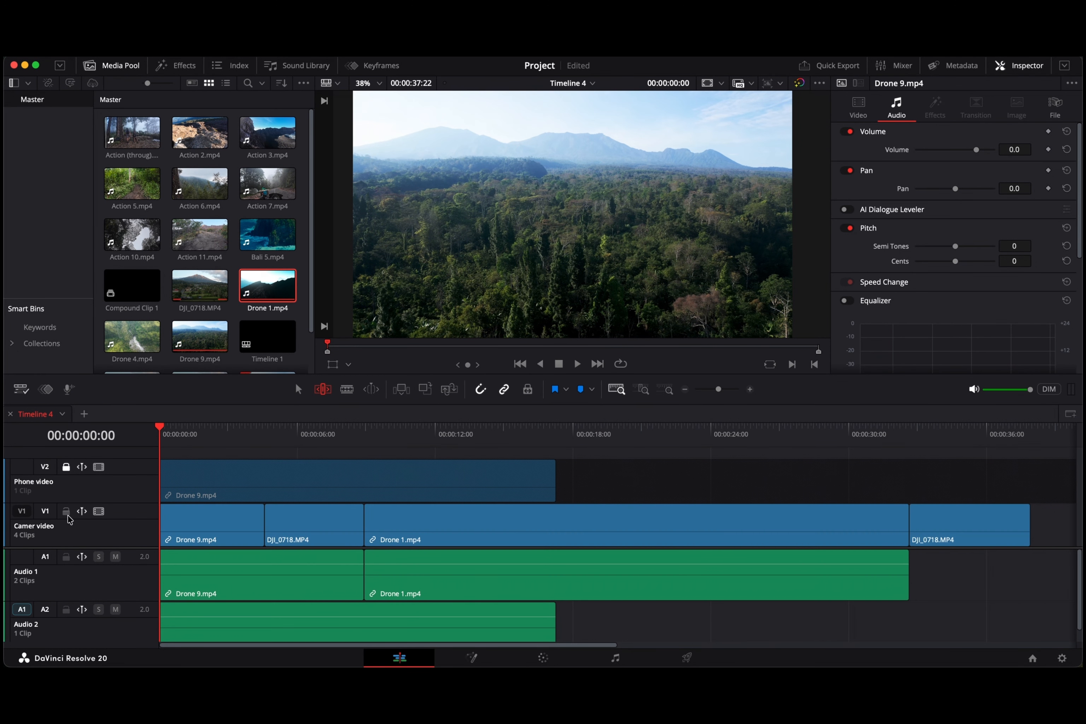
pyautogui.click(66, 467)
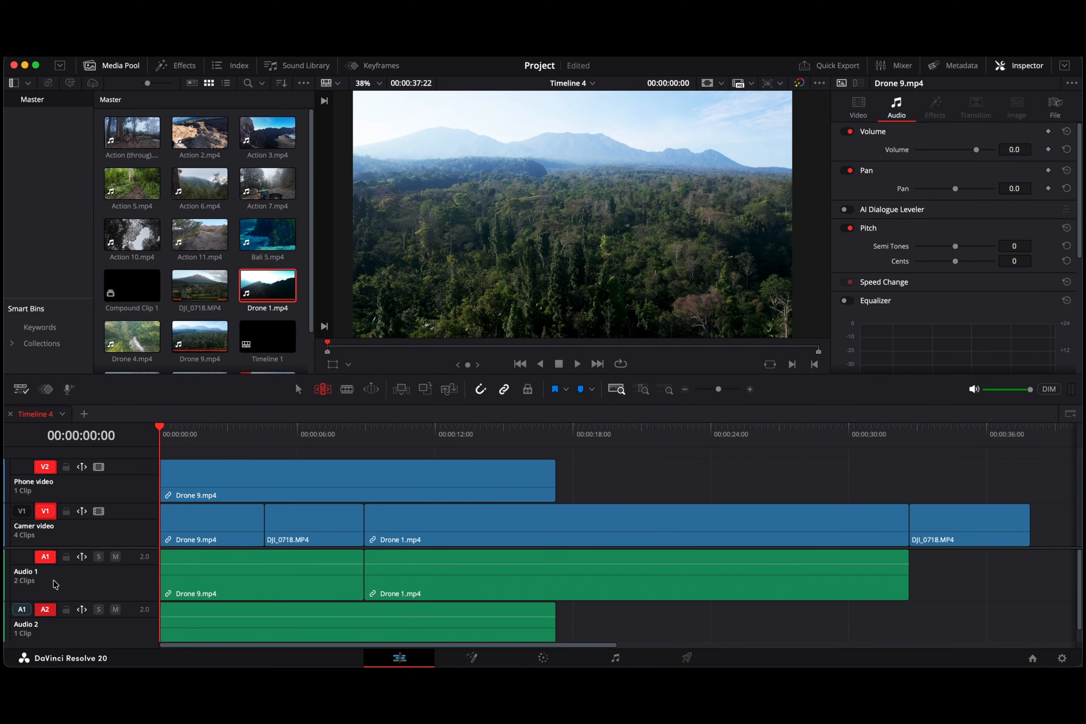
# Split the clips on all video and audio tracks at 00:00:07:05
pyautogui.press('b')
pyautogui.click(325, 428)
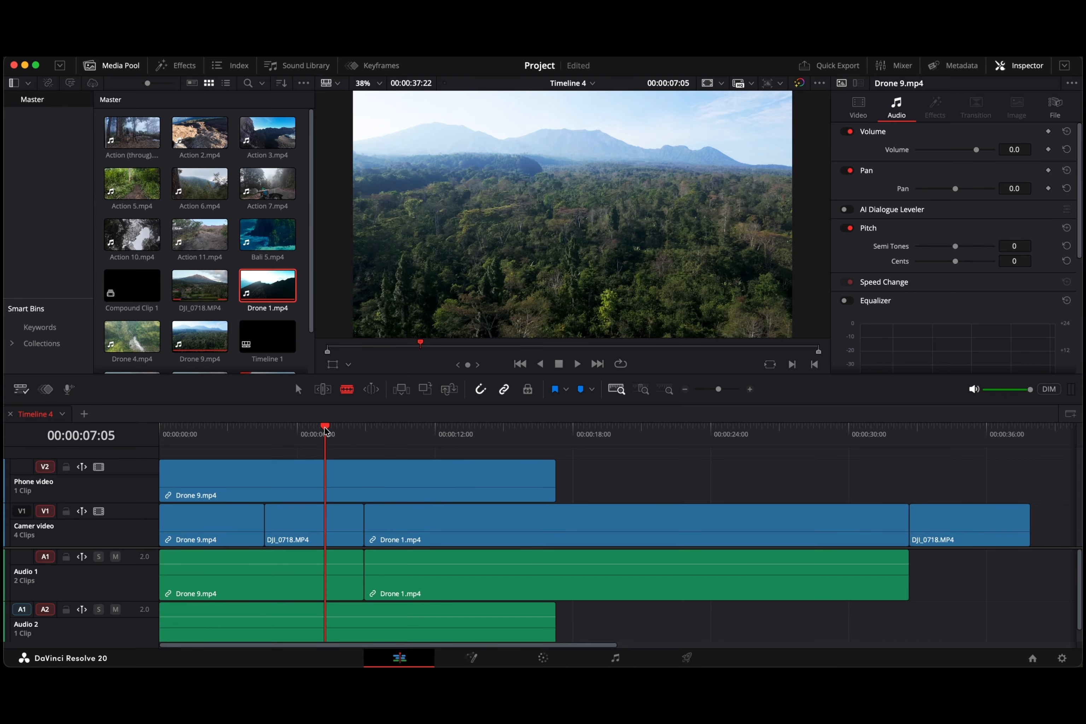
pyautogui.press('super+b')
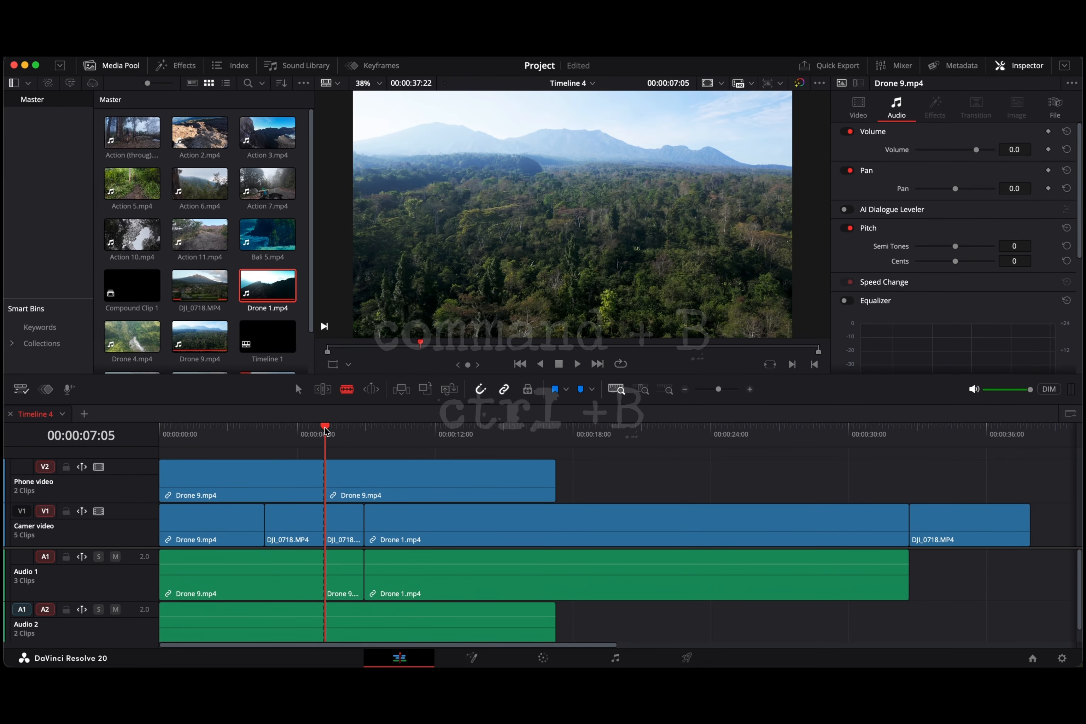
# Turn off auto select for Camer video and Audio 1, and split the clips on the other tracks at 00:00:05:22
pyautogui.moveTo(326, 427); pyautogui.dragTo(295, 428)
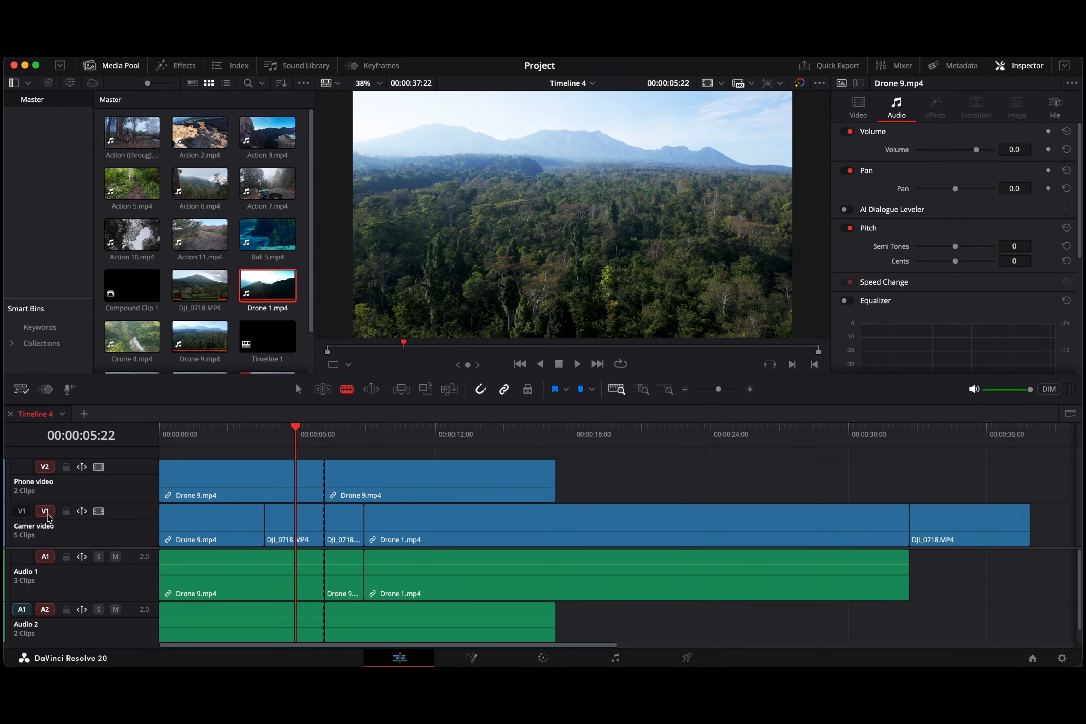
pyautogui.click(51, 558)
pyautogui.press('super+b')
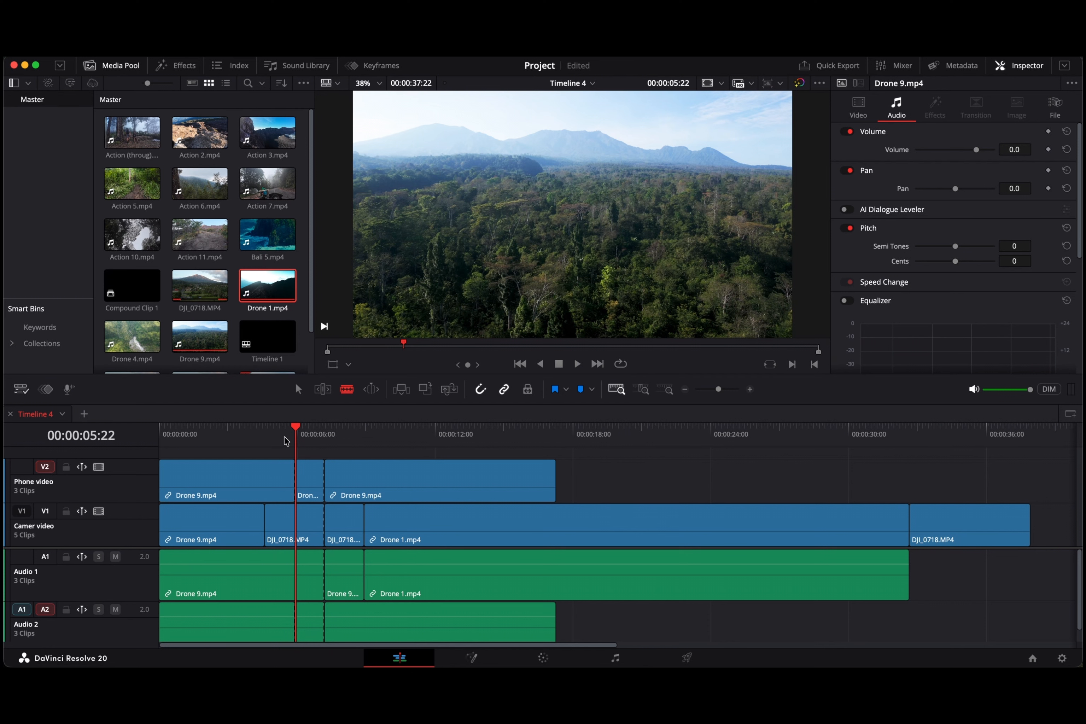
# Split only the Audio 2 clip at 00:00:03:18 with the other tracks deselected, and undo all the test splits
pyautogui.moveTo(298, 429); pyautogui.dragTo(245, 430)
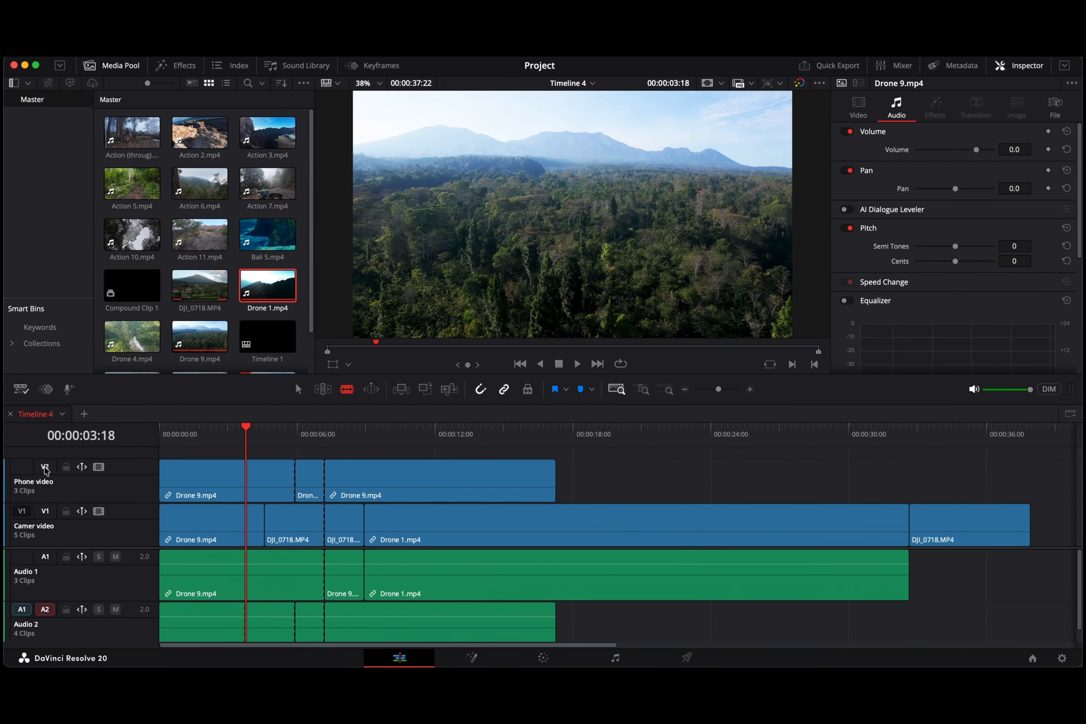
pyautogui.moveTo(246, 428); pyautogui.dragTo(232, 430)
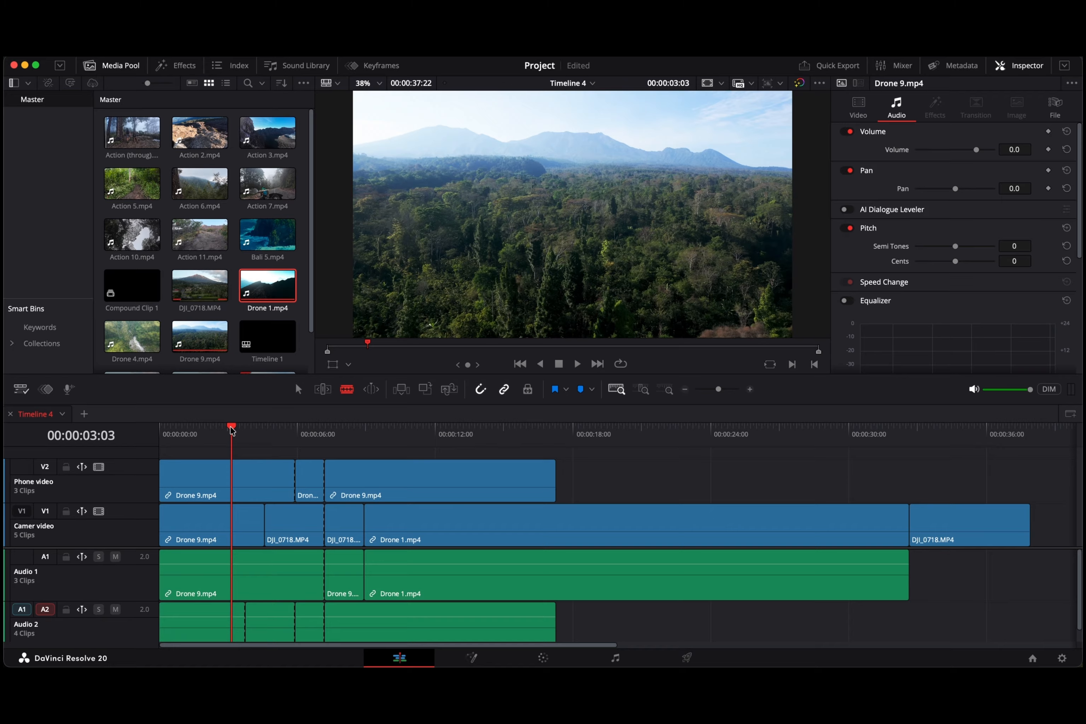
pyautogui.press('super+z')
pyautogui.press('super+z')
pyautogui.press('super+z')
# Copy the first DJI_0718.MP4 clip on the Camer video track and paste it at the timeline's end, at 00:00:37:22
pyautogui.press('a')
pyautogui.click(332, 522)
pyautogui.press('super+c')
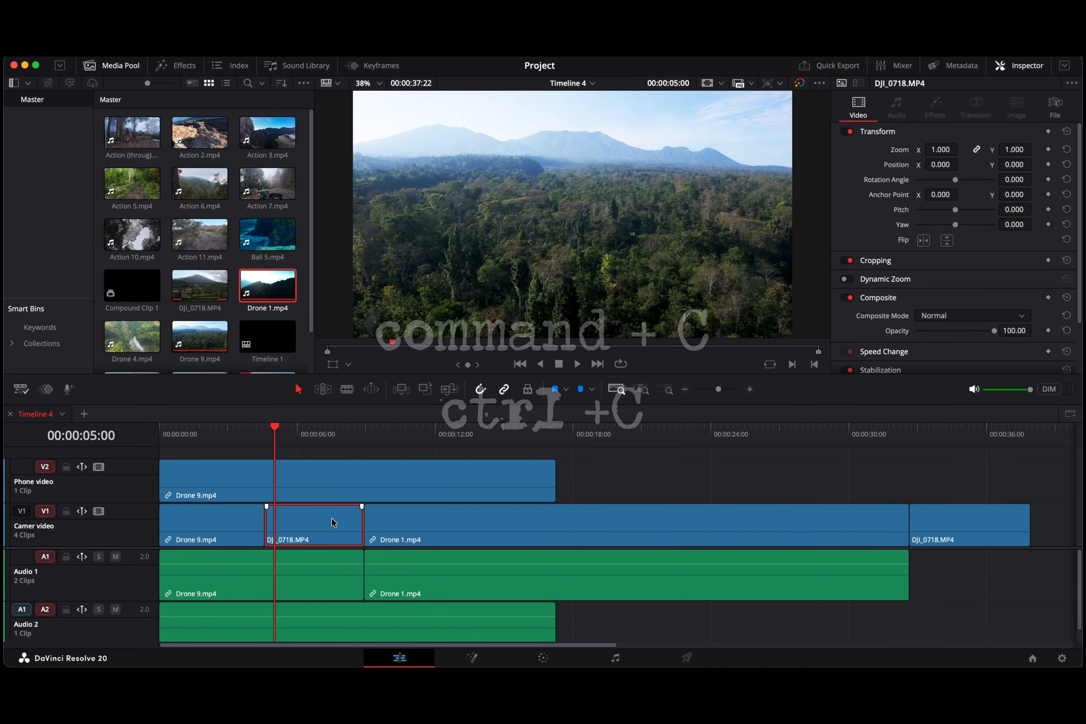
pyautogui.click(1029, 427)
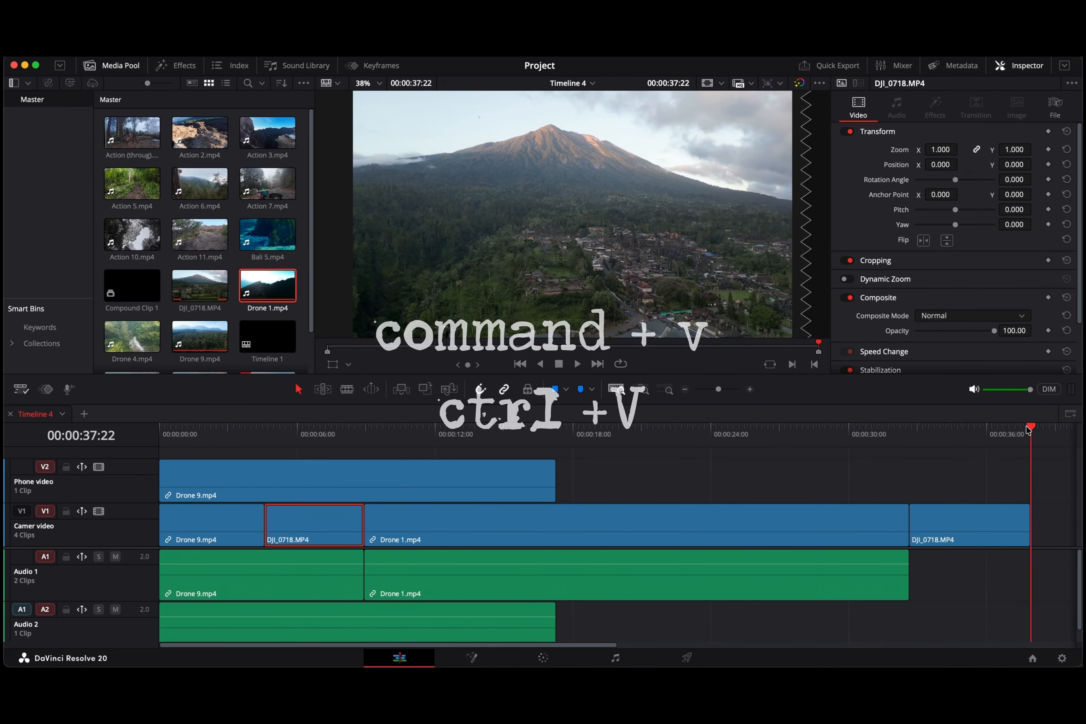
pyautogui.press('super+v')
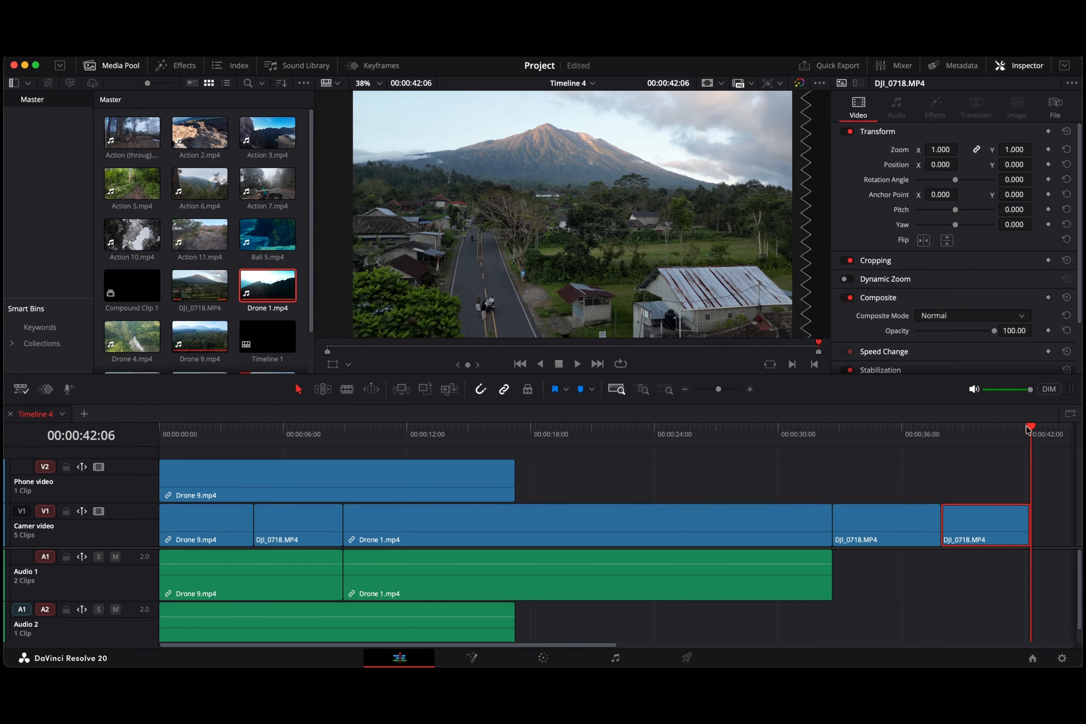
# Undo the paste and, with auto select off for Camer video, paste the clip onto the Phone video track at 00:00:37:22
pyautogui.press('super+z')
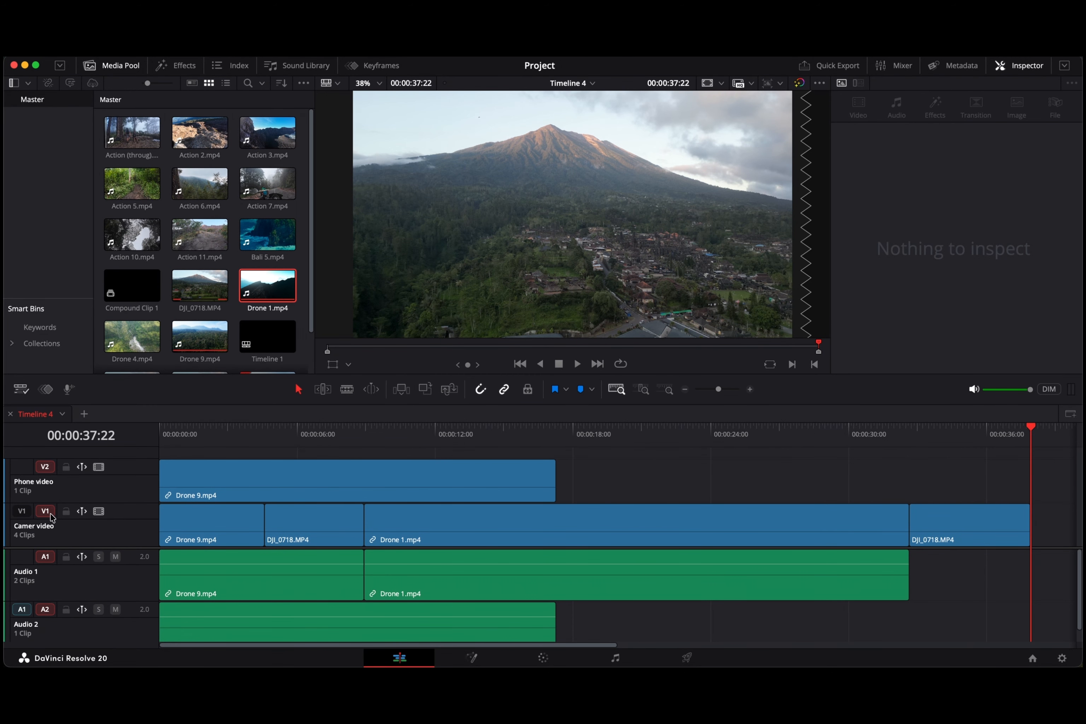
pyautogui.press('super+v')
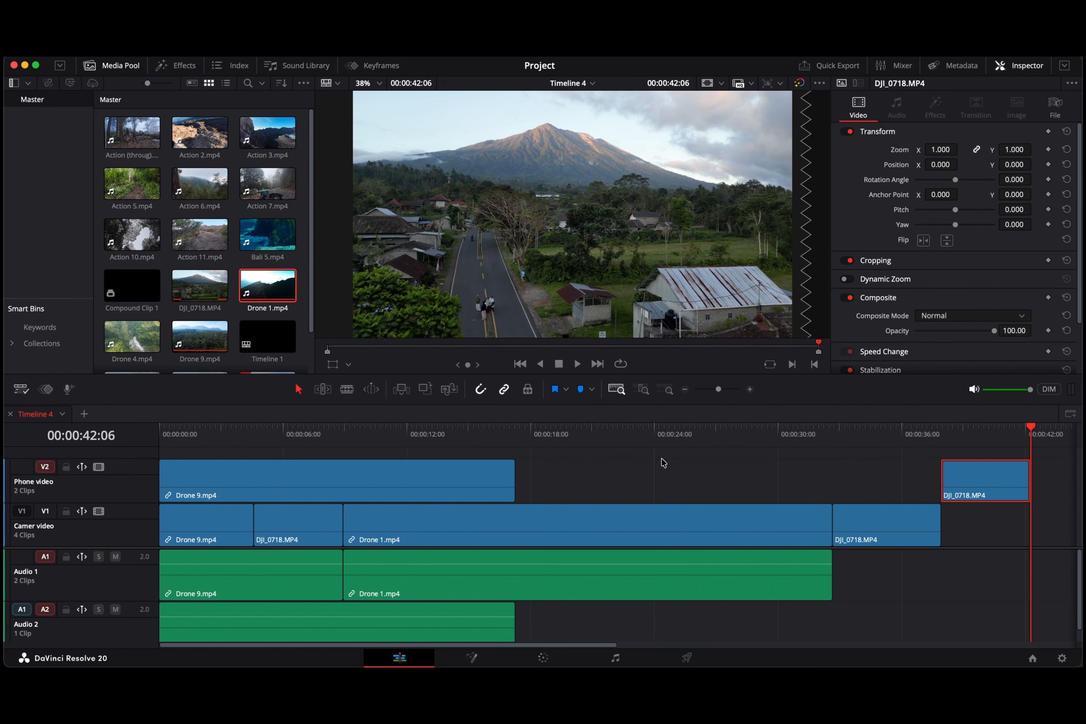